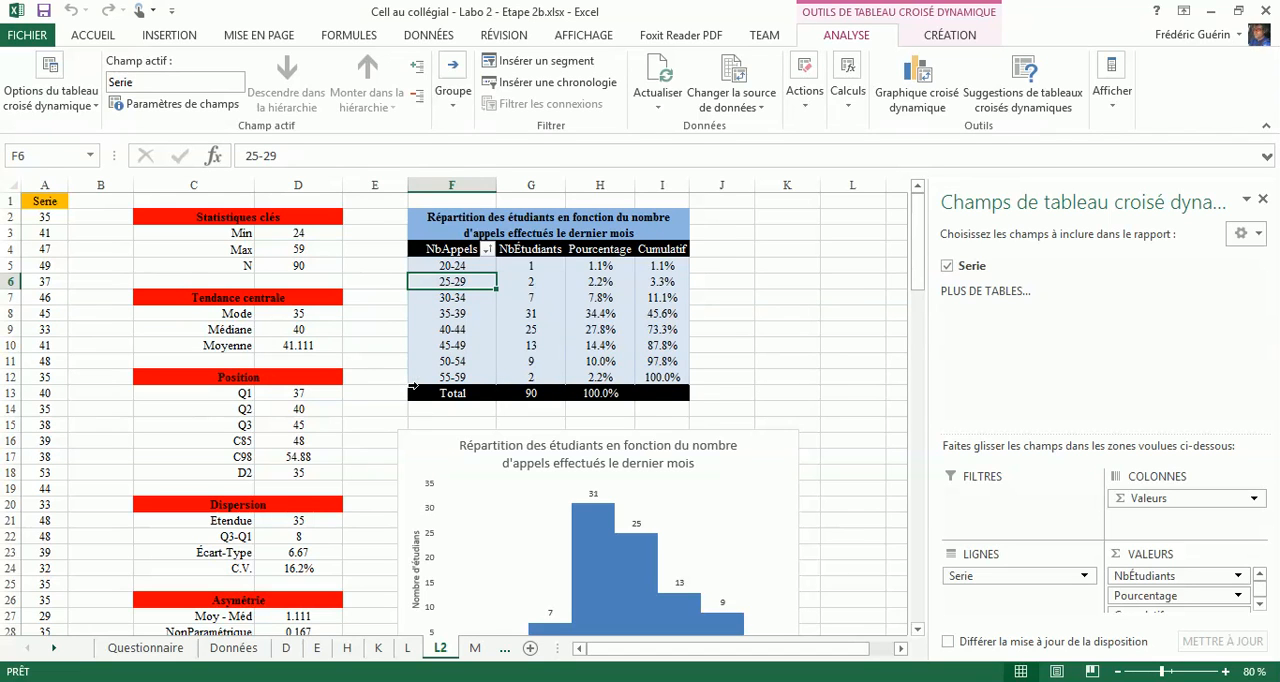
- Compare the NbAppels frequency tables on sheets L2 and L
scroll(355, 398, "down", 1)
scroll(355, 398, "up", 1)
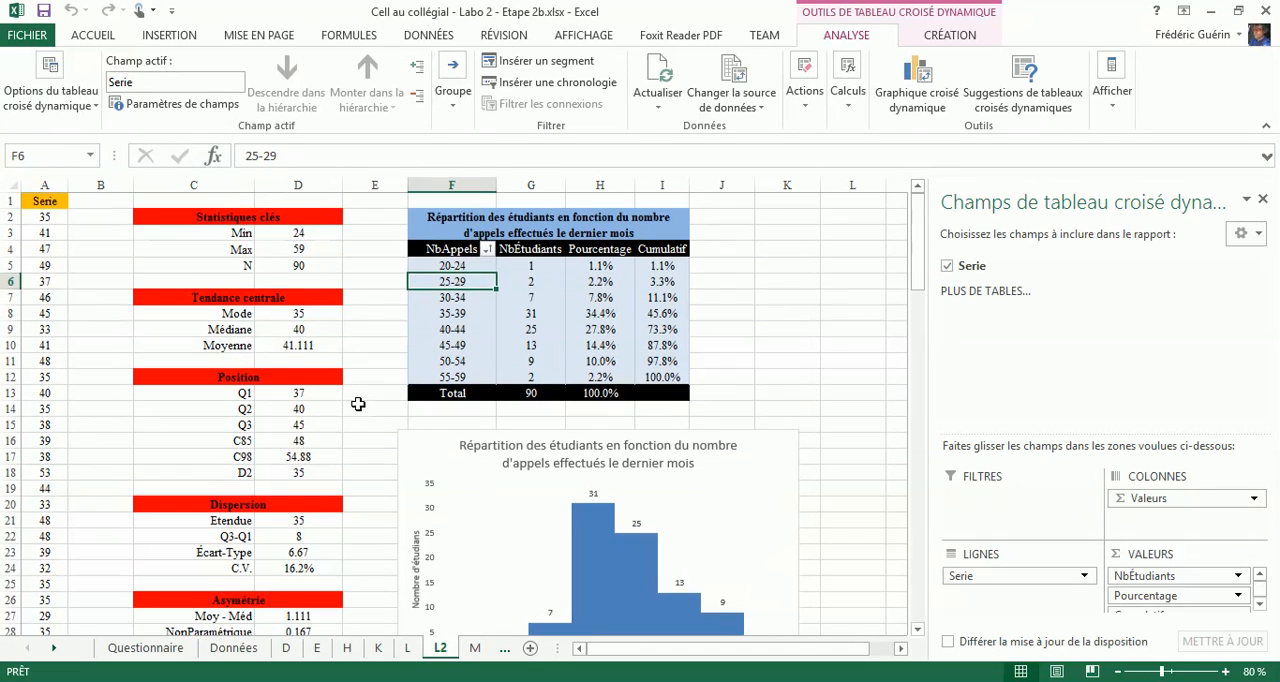
left_click(409, 648)
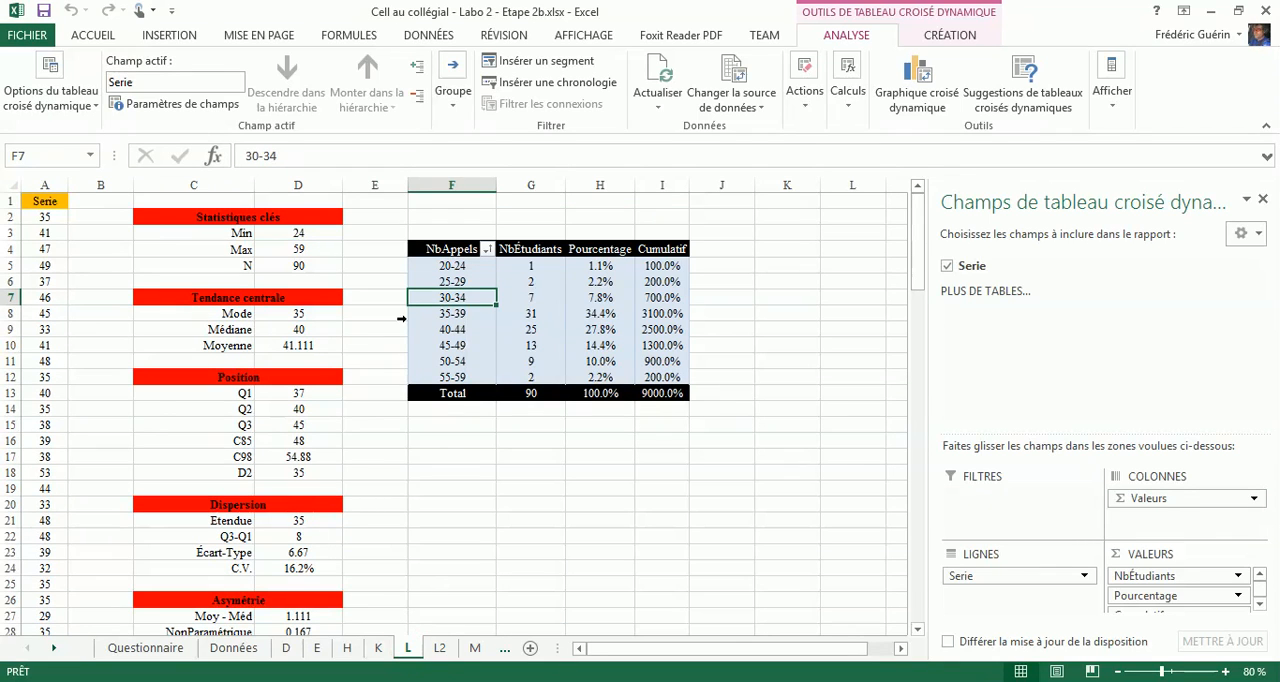
scroll(380, 450, "down", 3)
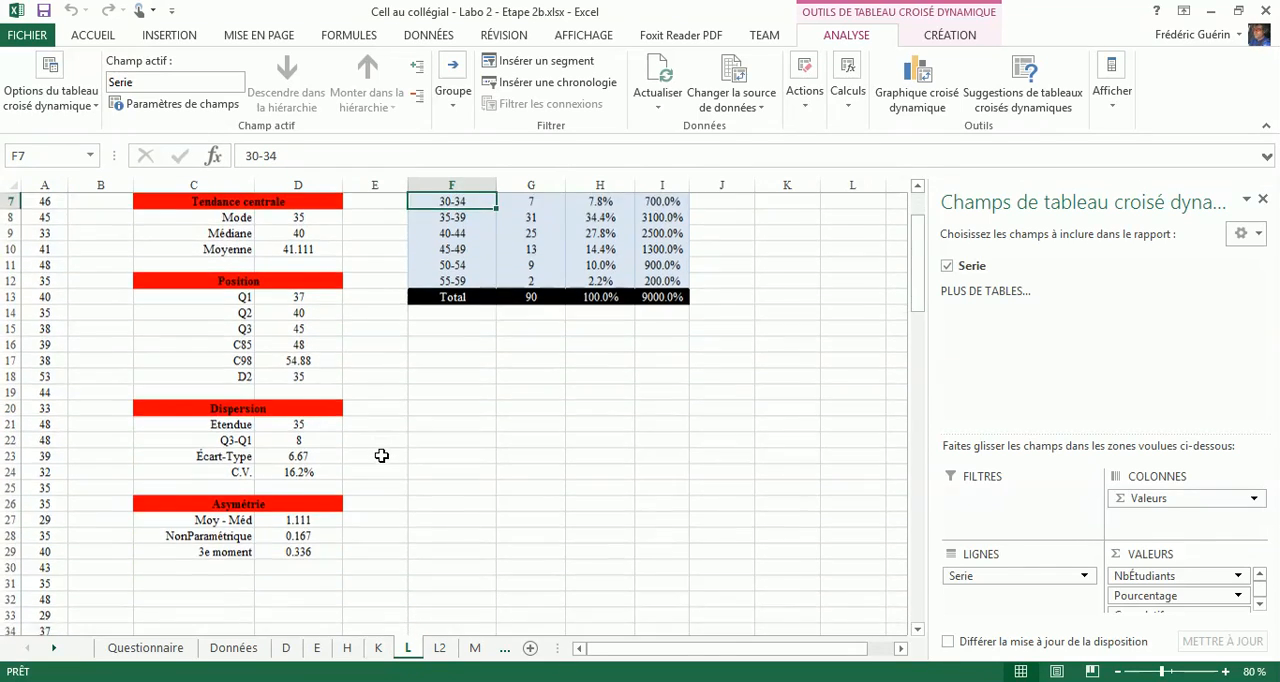
scroll(380, 457, "up", 2)
scroll(382, 458, "up", 1)
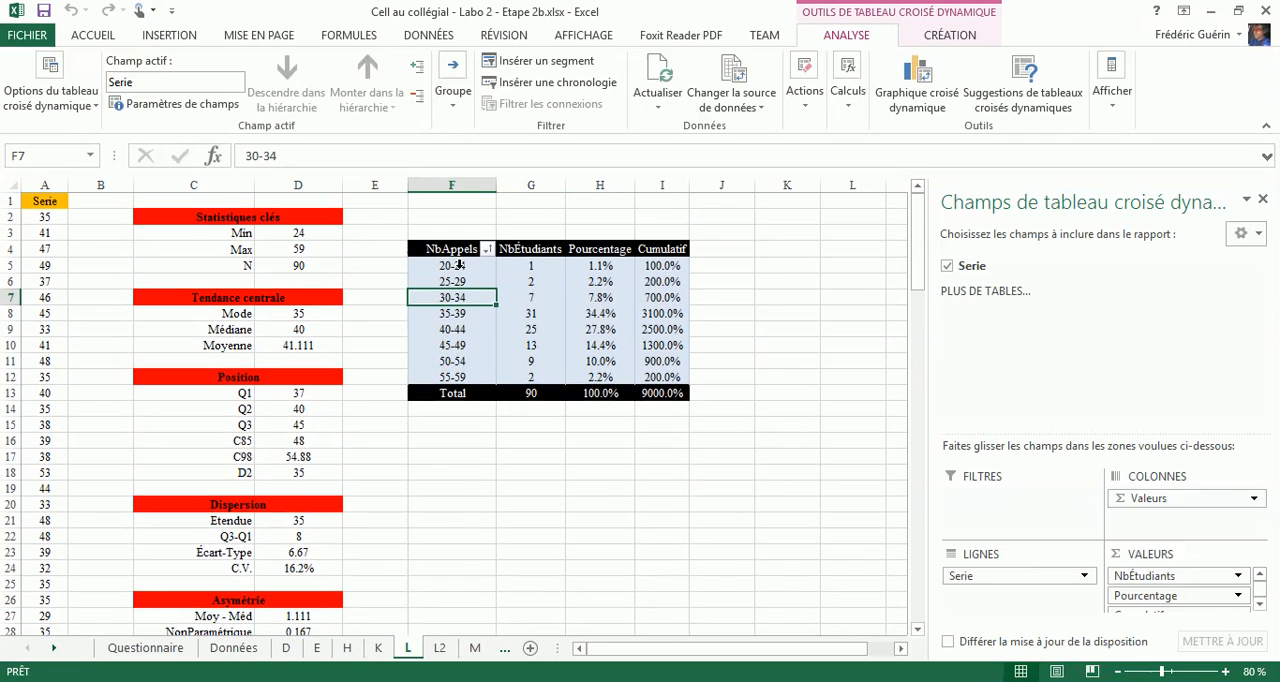
left_click(439, 648)
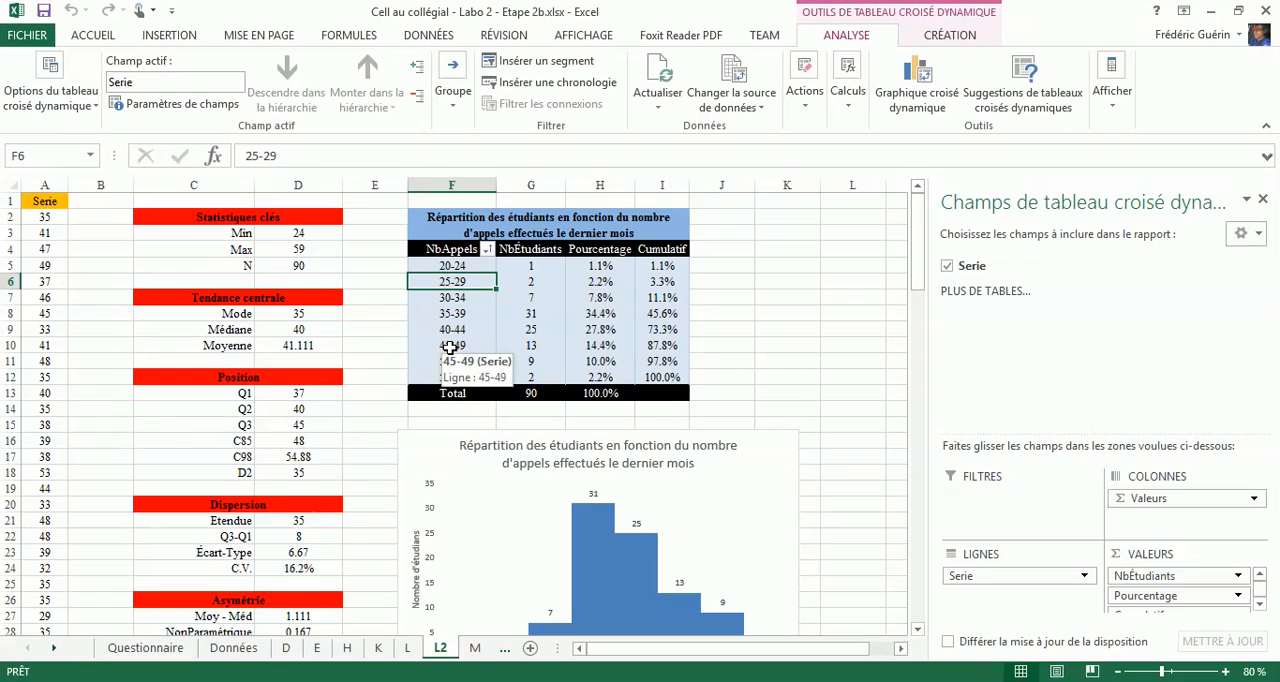
- Ungroup the NbAppels classes in the pivot table on sheet L and review the table down to its chart
left_click(408, 648)
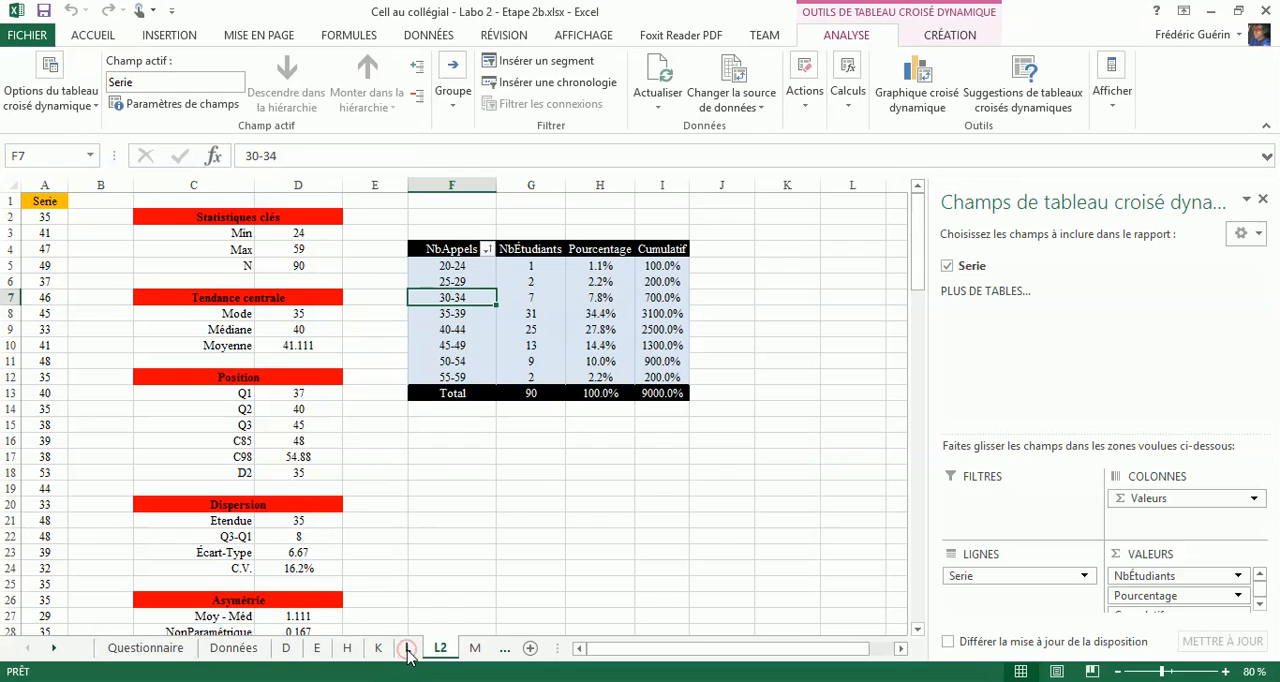
right_click(466, 297)
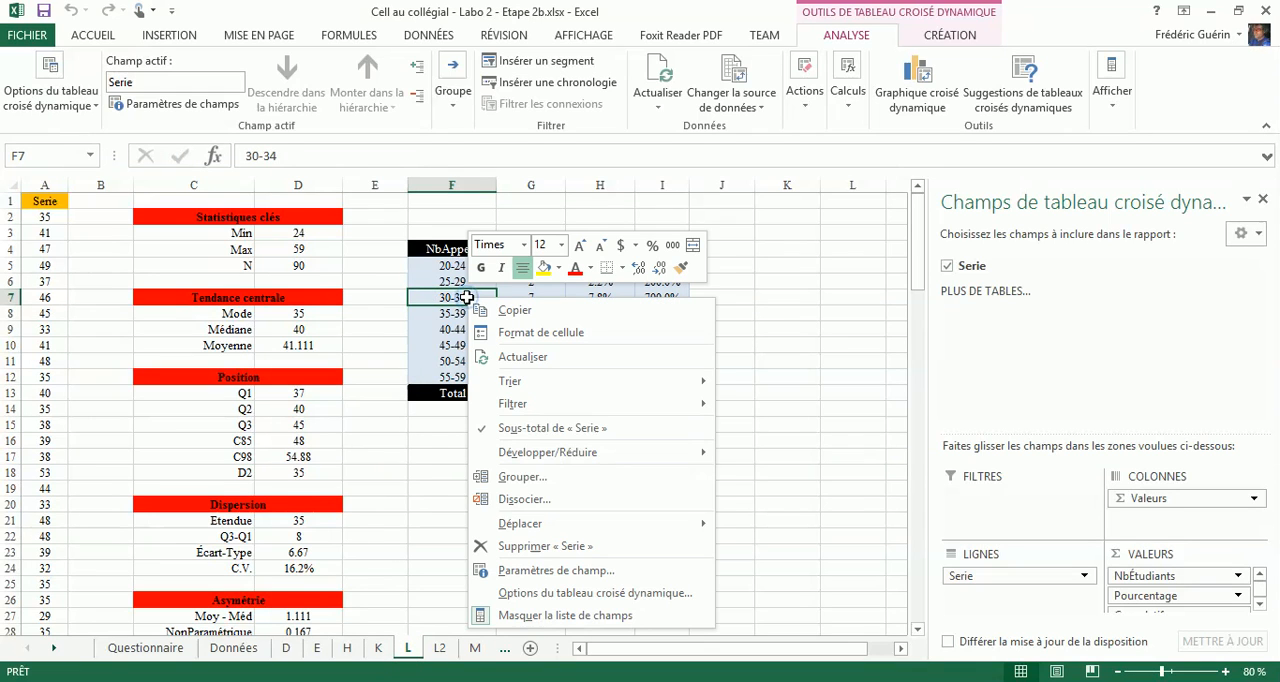
left_click(533, 505)
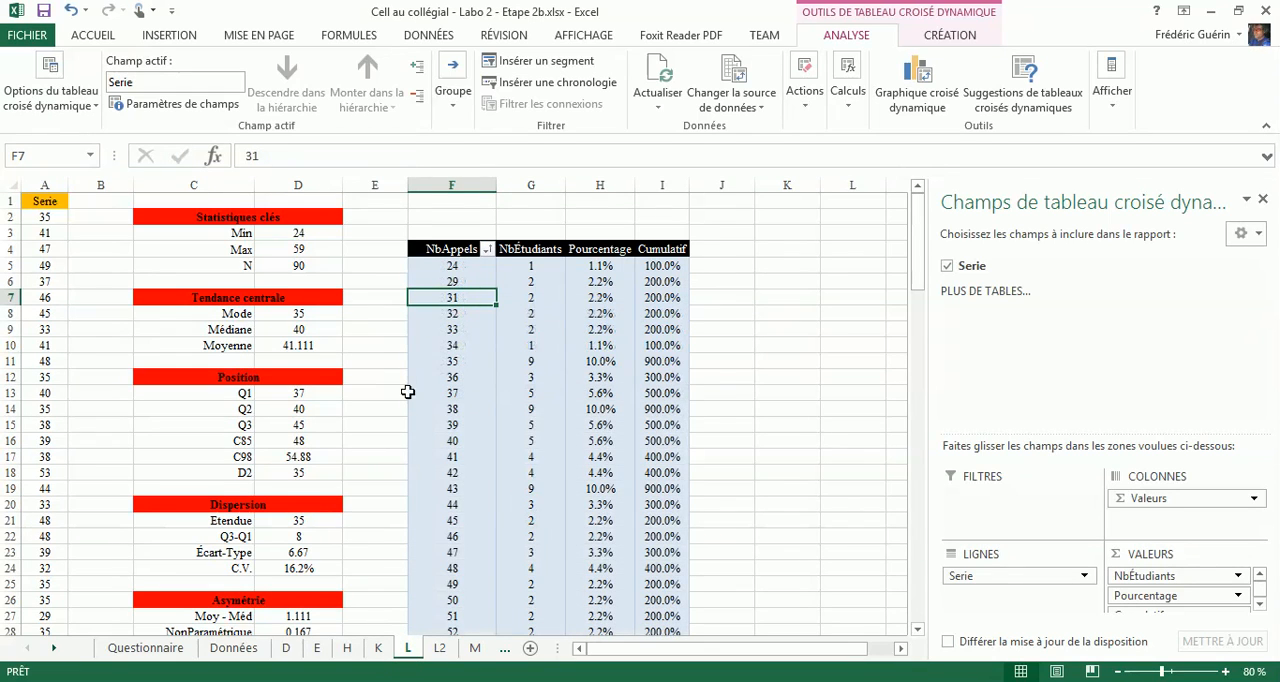
scroll(370, 408, "down", 8)
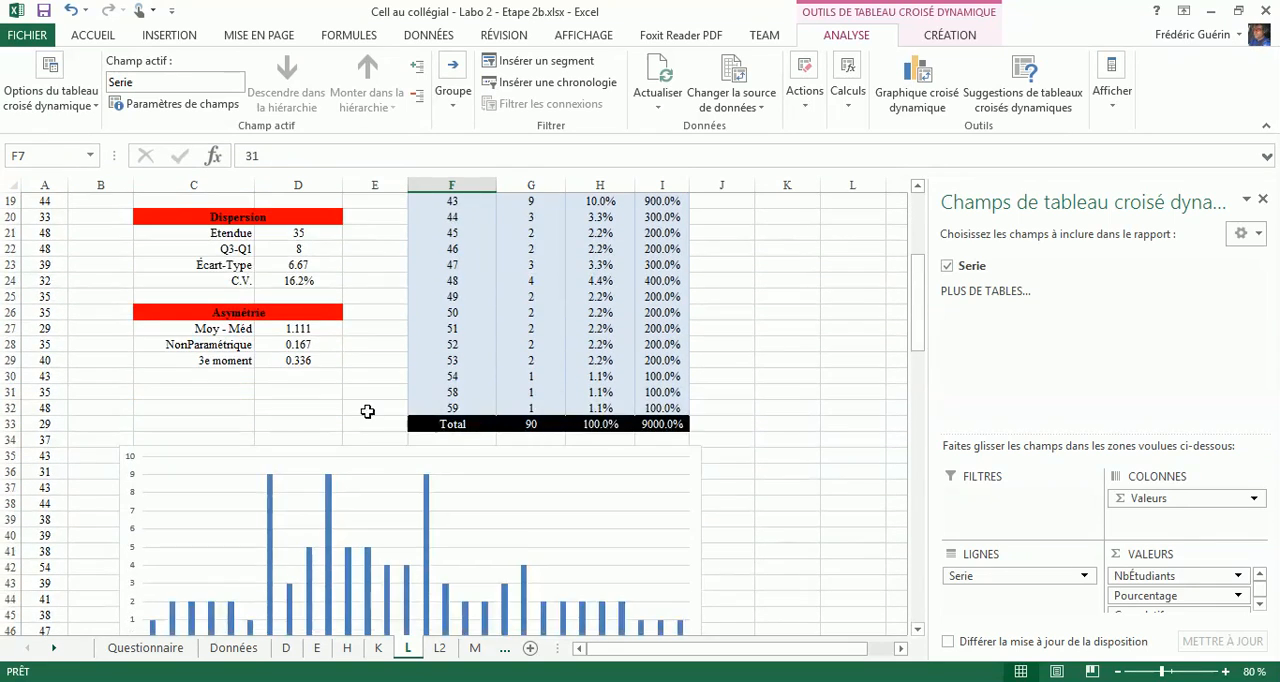
- Check sheet L2's table and histogram for the effect of the ungrouping, and undo the ungrouping on sheet L
left_click(439, 648)
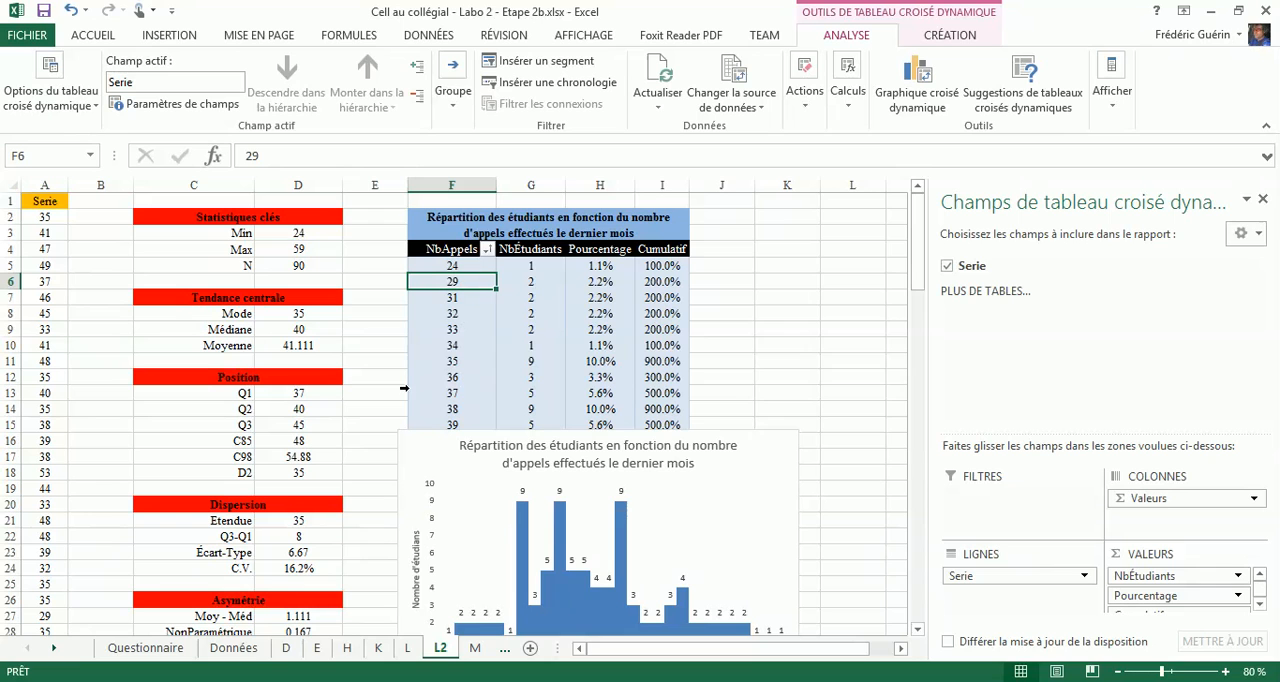
scroll(387, 393, "down", 3)
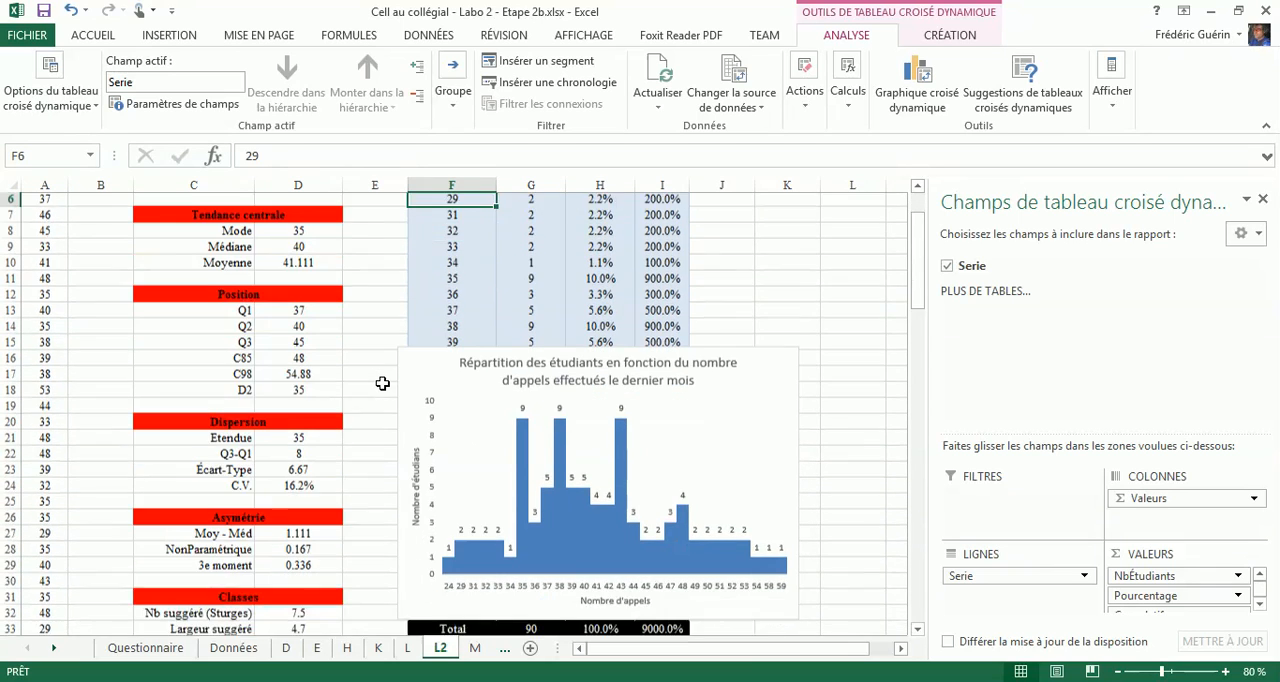
scroll(378, 386, "up", 2)
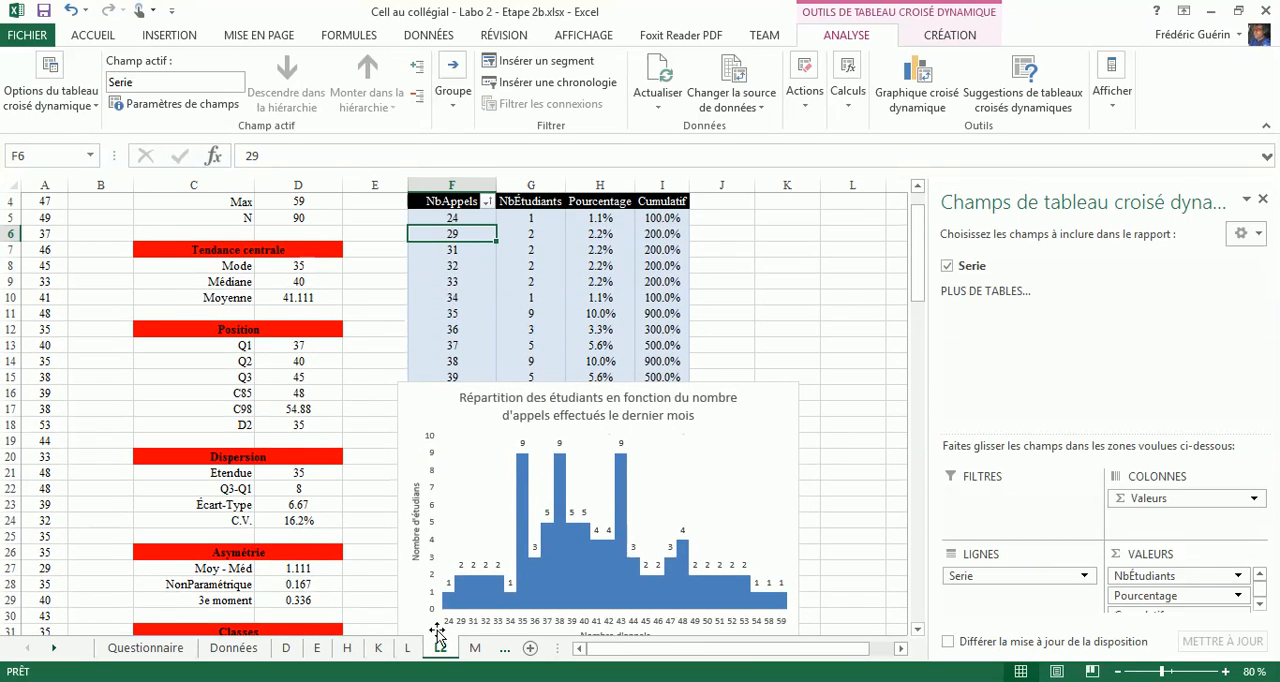
left_click(409, 648)
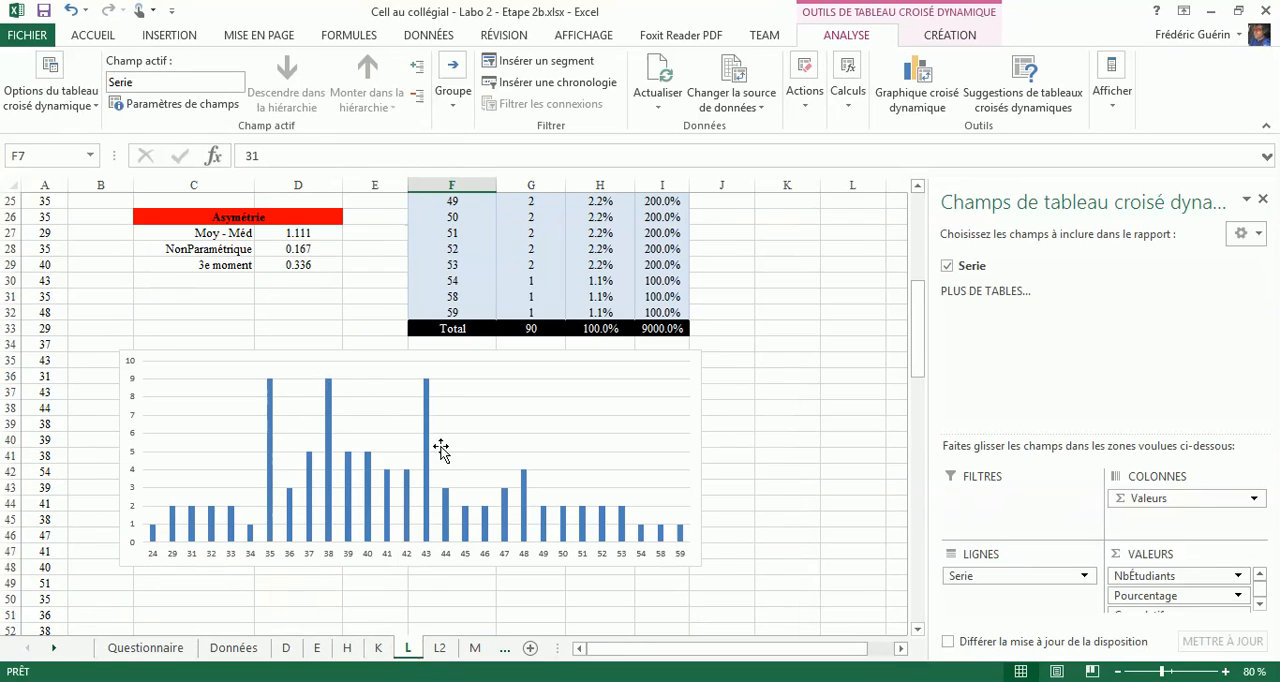
scroll(428, 463, "up", 5)
scroll(426, 463, "up", 2)
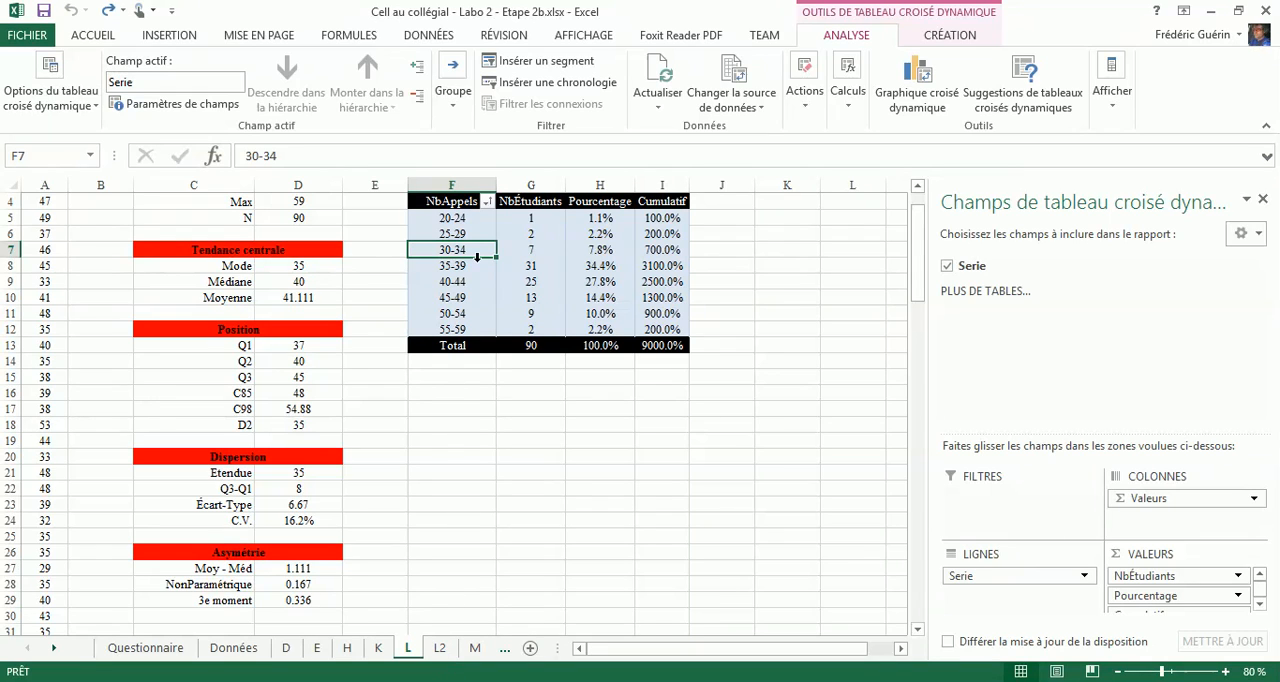
- Change the data source of the NbAppels pivot table on sheet L2 to 'L2'!$A$1:$A$91
left_click(442, 647)
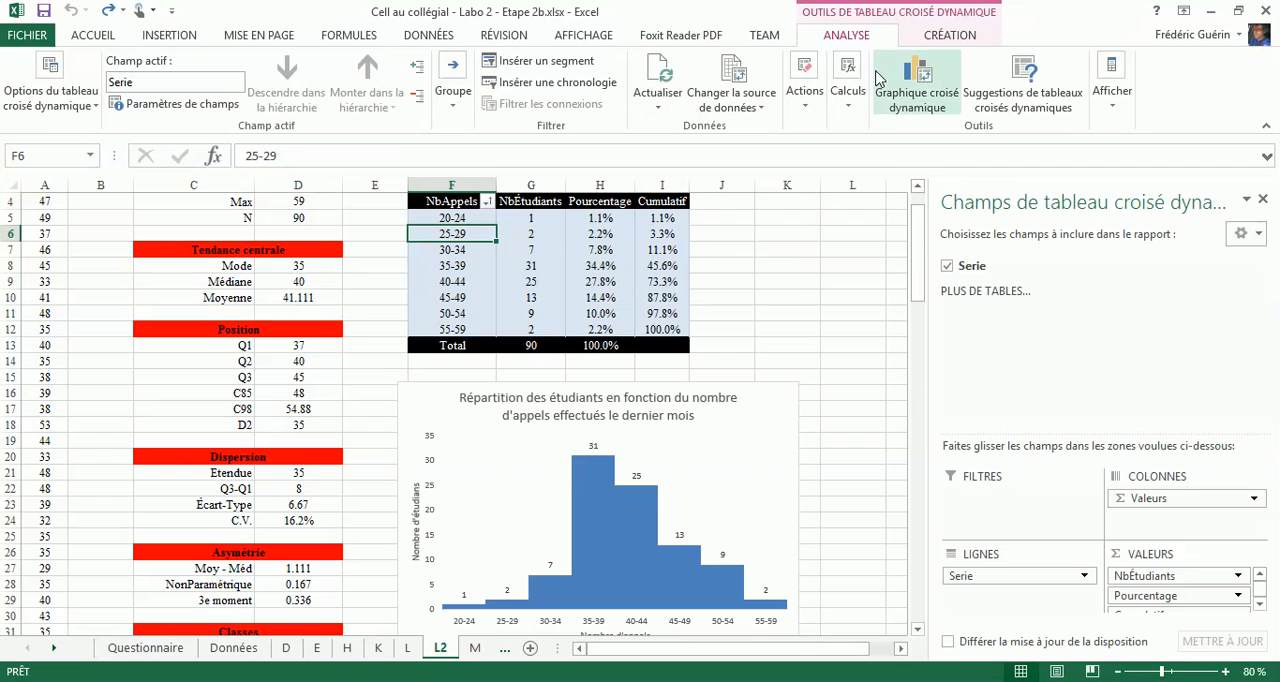
left_click(735, 74)
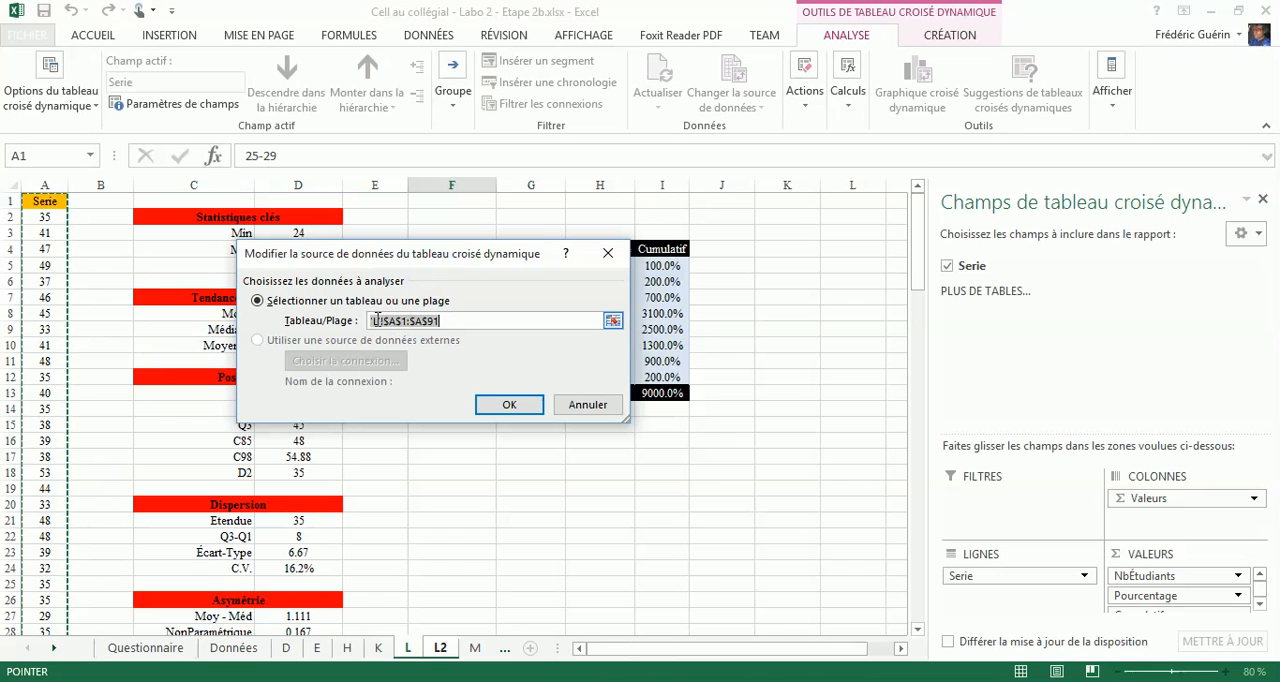
left_click(443, 648)
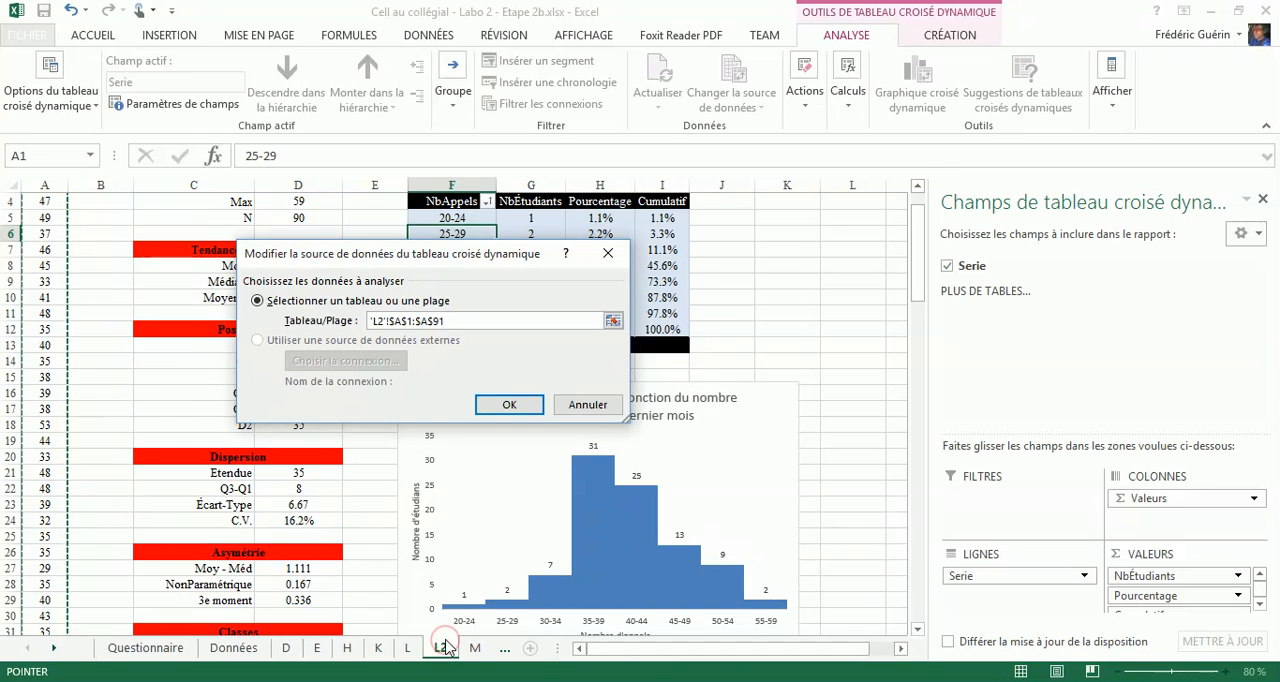
left_click(514, 408)
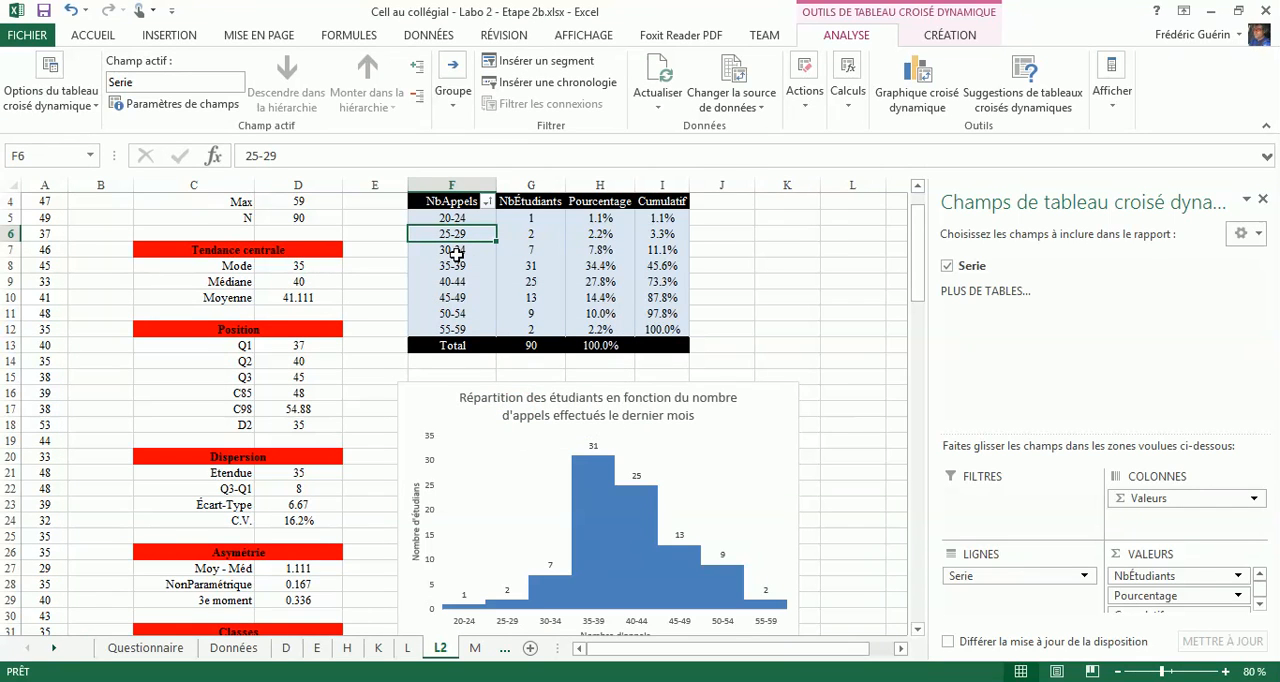
- Check the data source range of the pivot table on sheet L without changing it
left_click(57, 317)
left_click(407, 650)
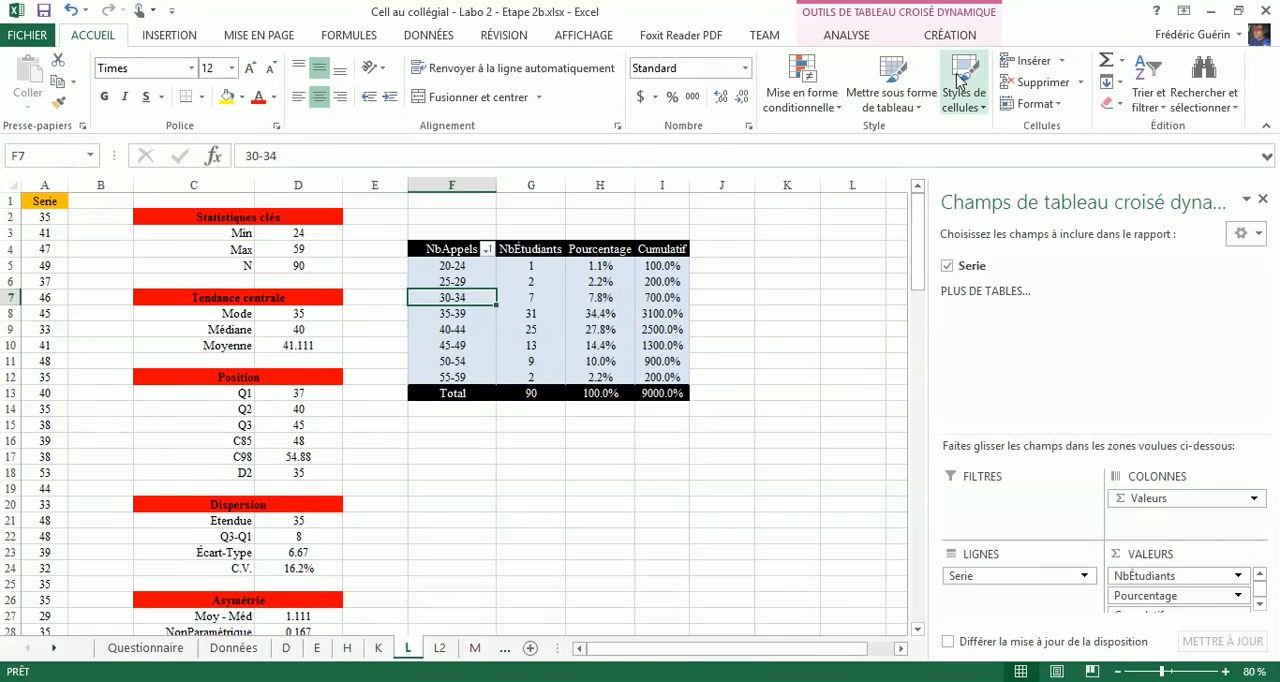
left_click(846, 38)
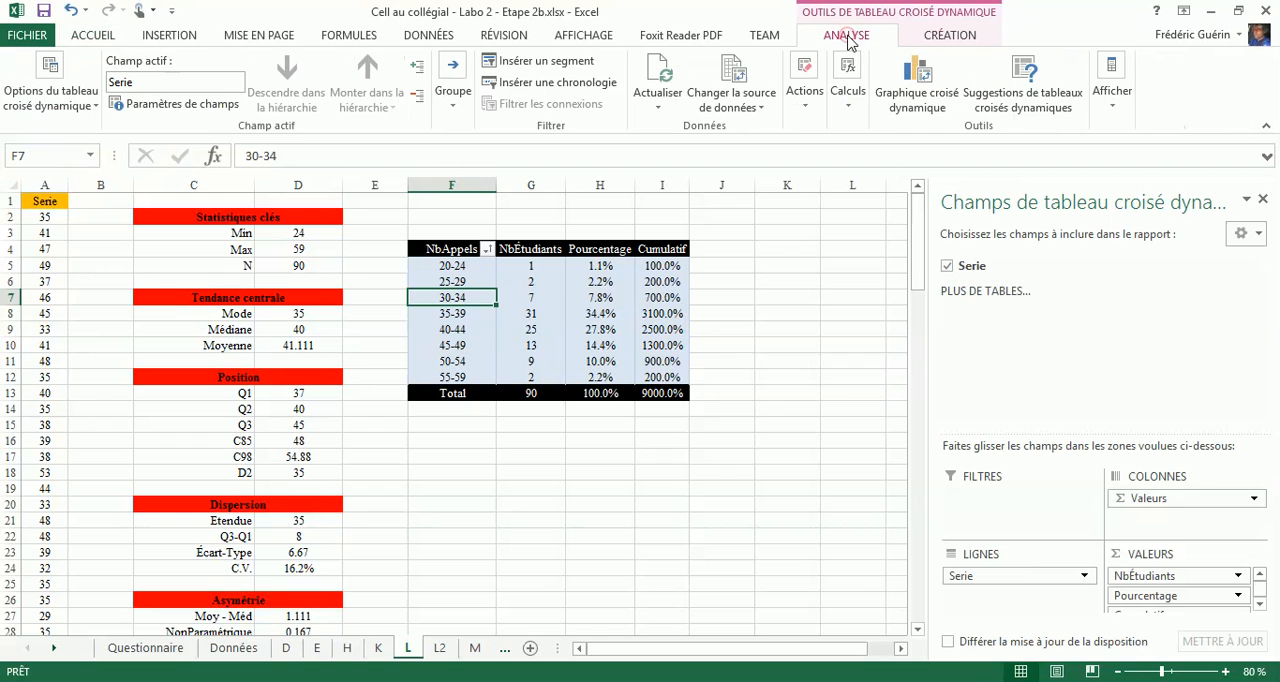
left_click(728, 72)
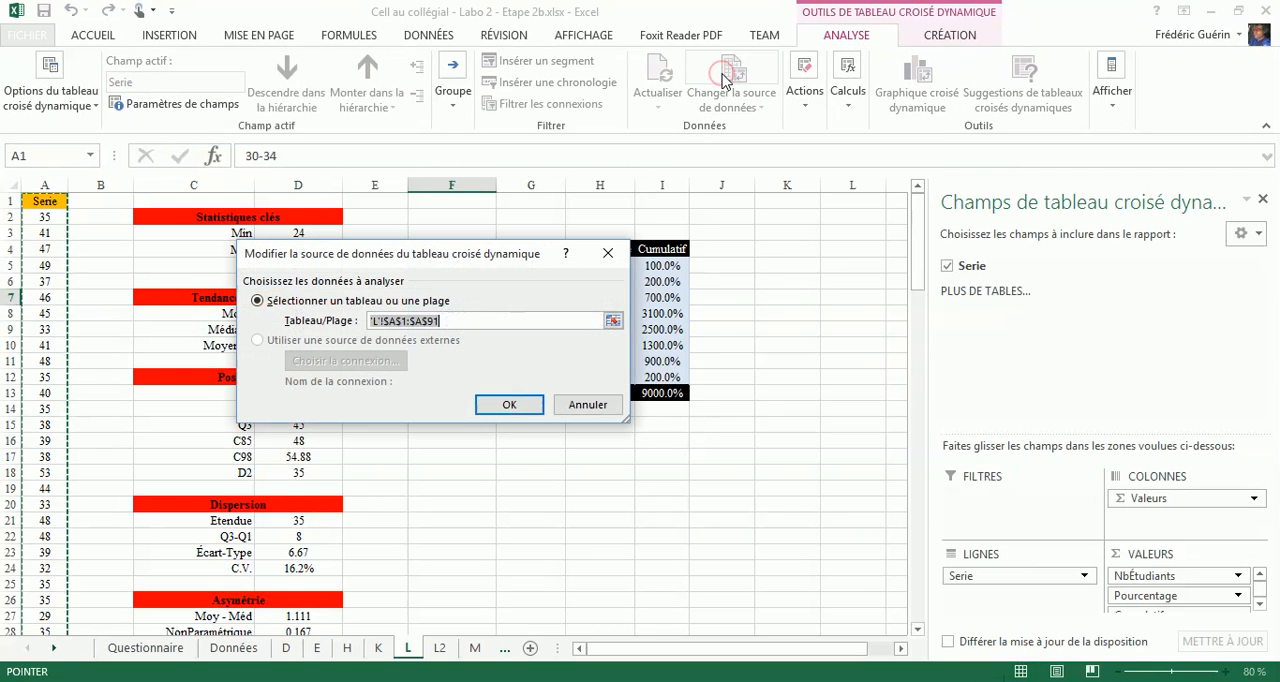
left_click(575, 408)
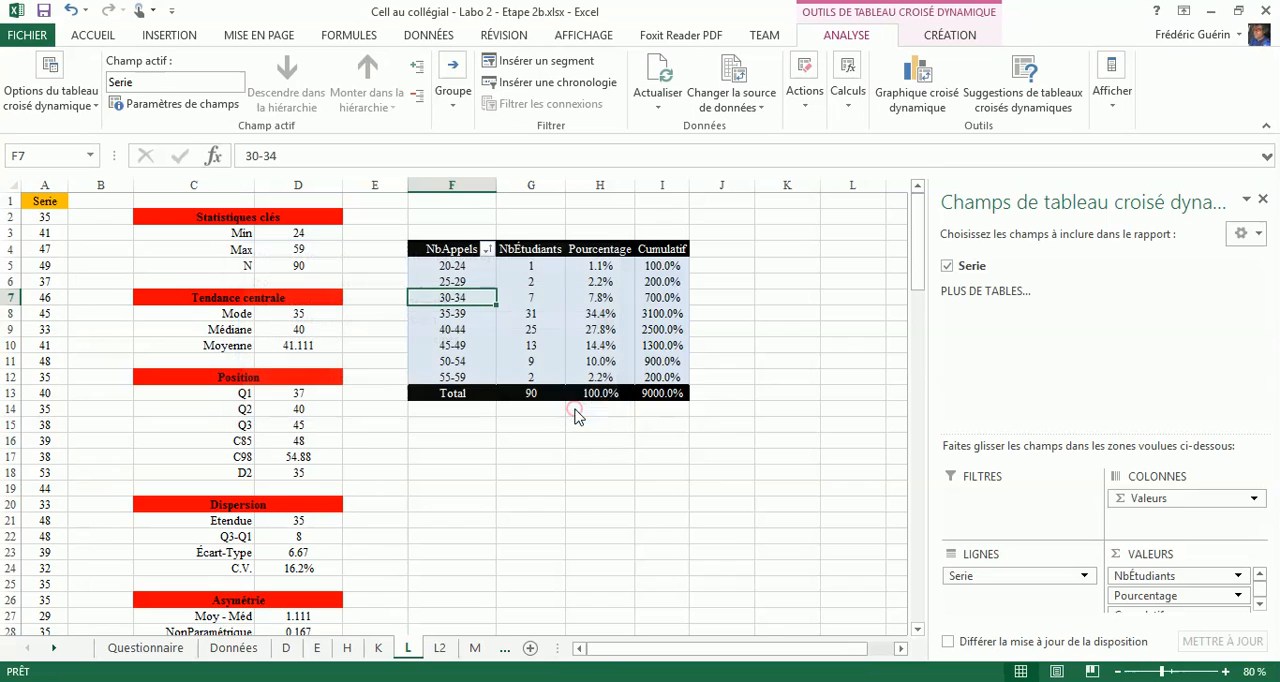
- Ungroup the NbAppels values in sheet L's pivot table again to test its link with sheet L2
right_click(456, 298)
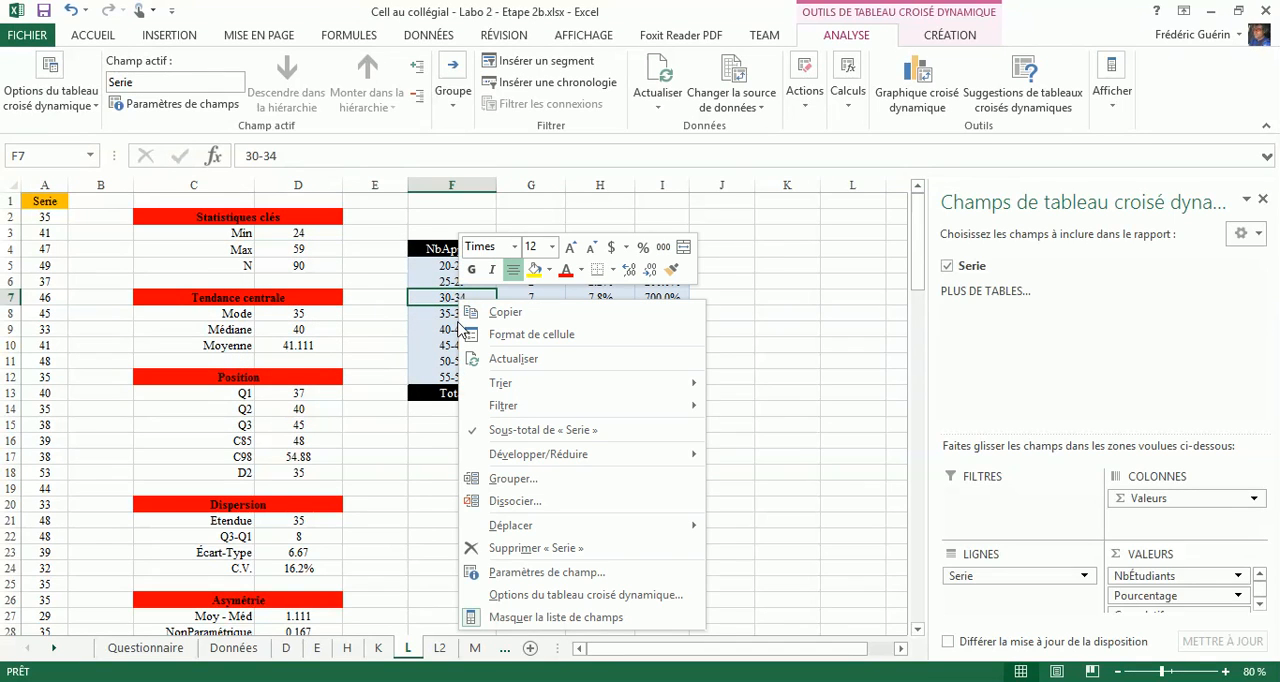
left_click(513, 502)
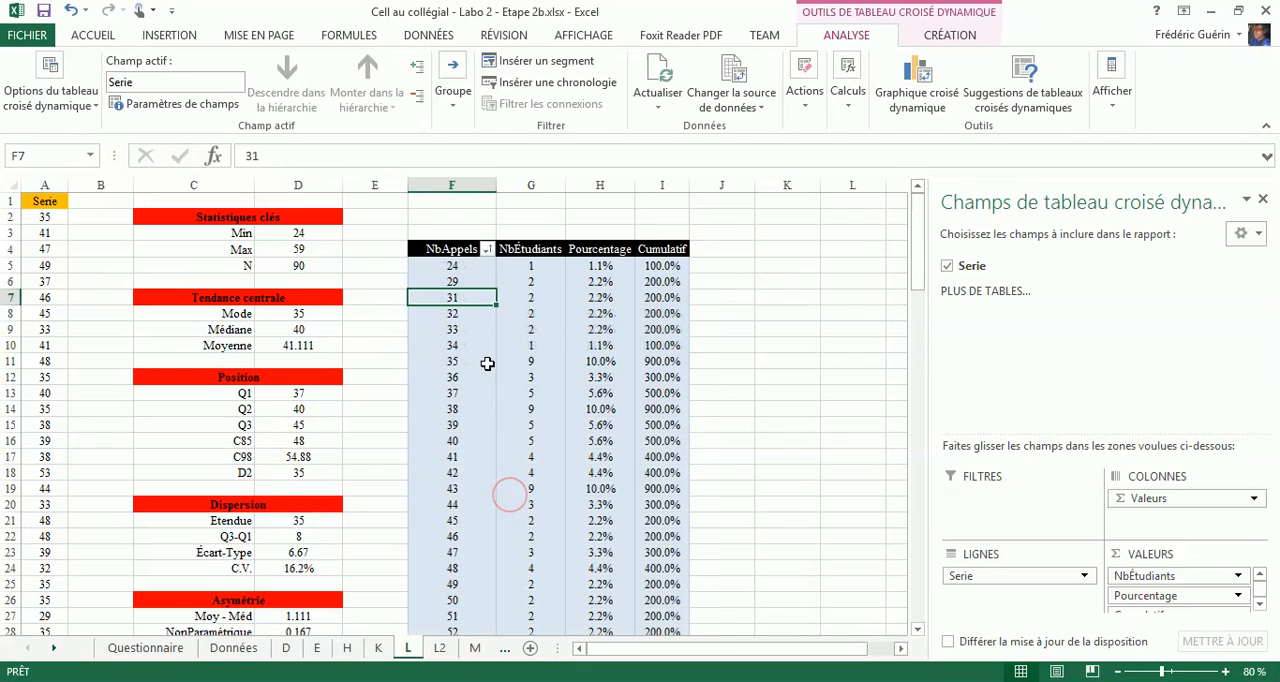
scroll(407, 367, "down", 1)
scroll(407, 367, "down", 7)
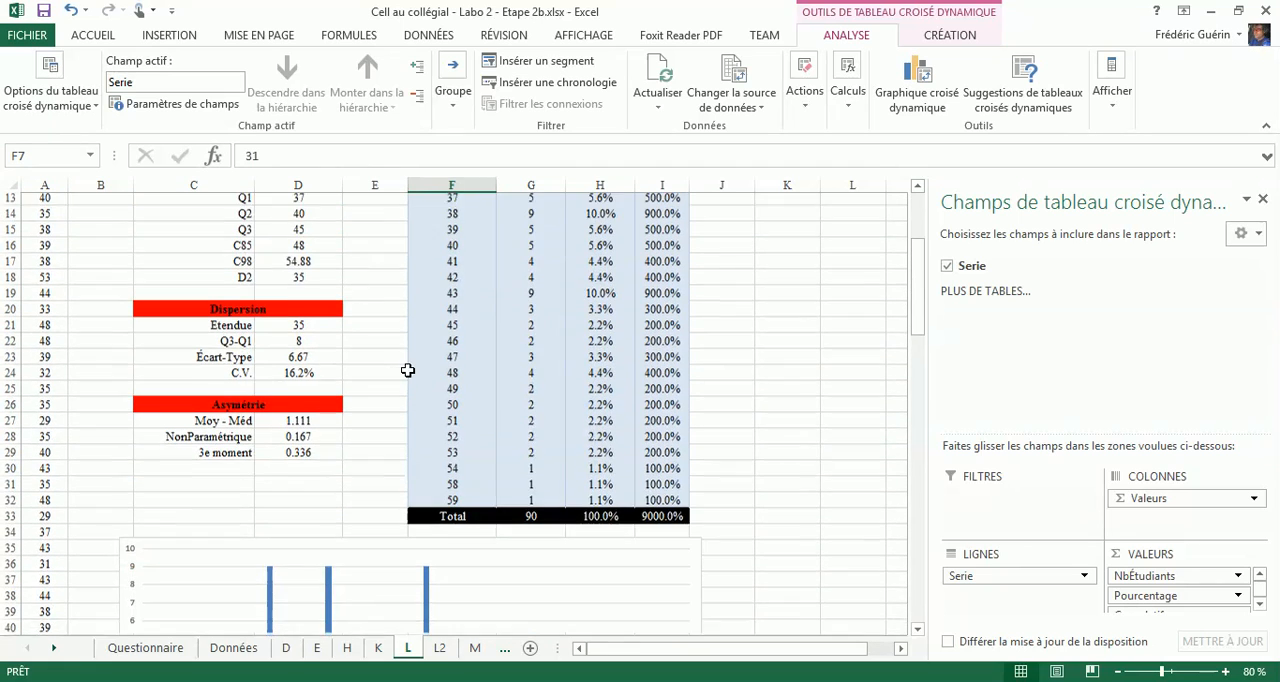
scroll(420, 371, "up", 8)
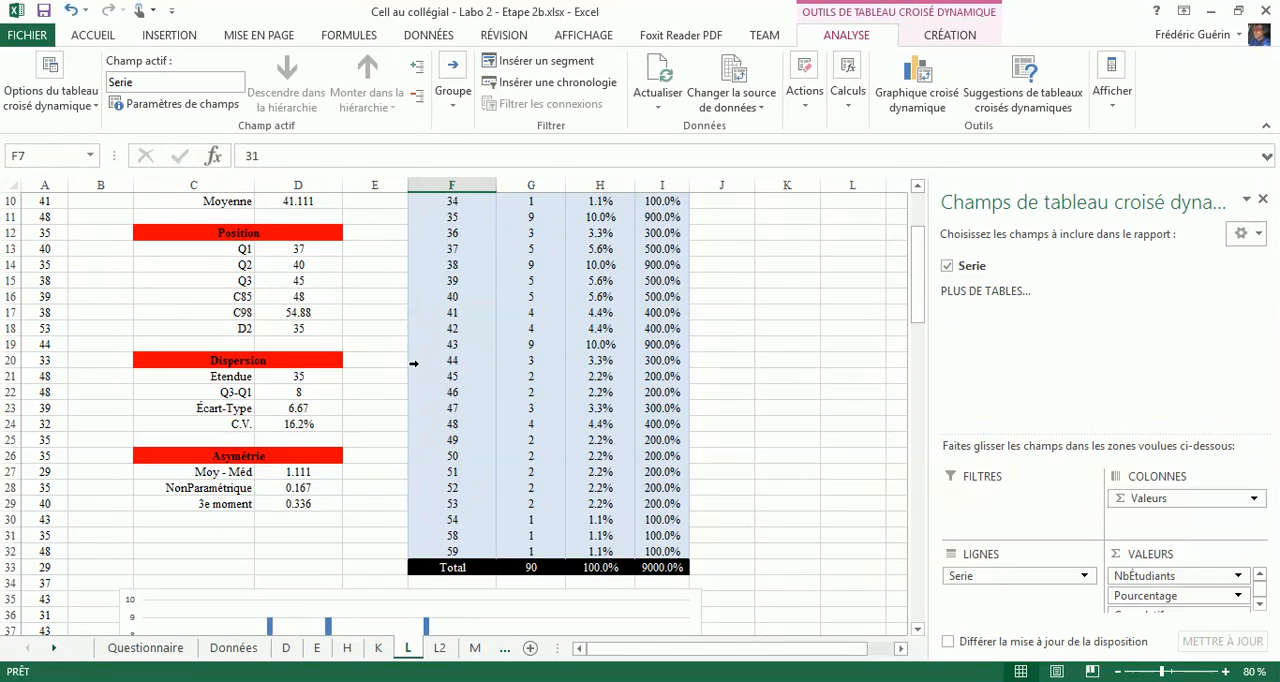
- Examine the frequency table, the histogram and the pivot table starting at row 46 on sheet L2
left_click(440, 648)
scroll(369, 328, "up", 1)
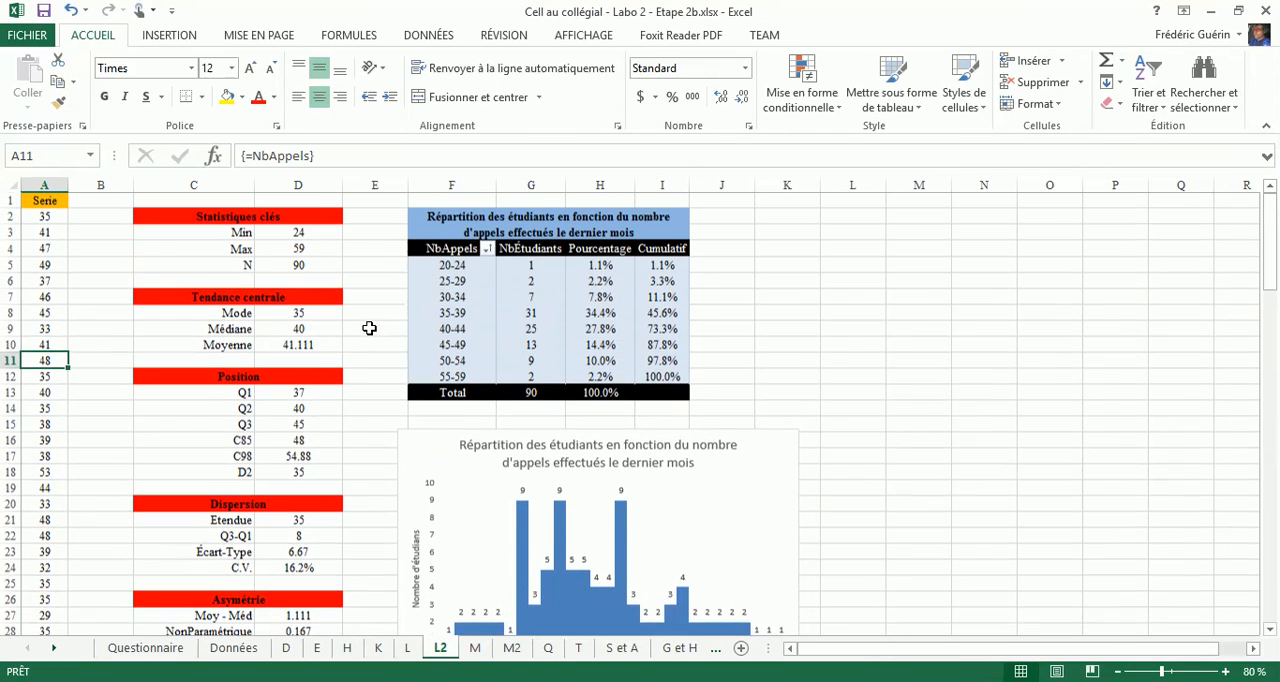
scroll(374, 335, "down", 2)
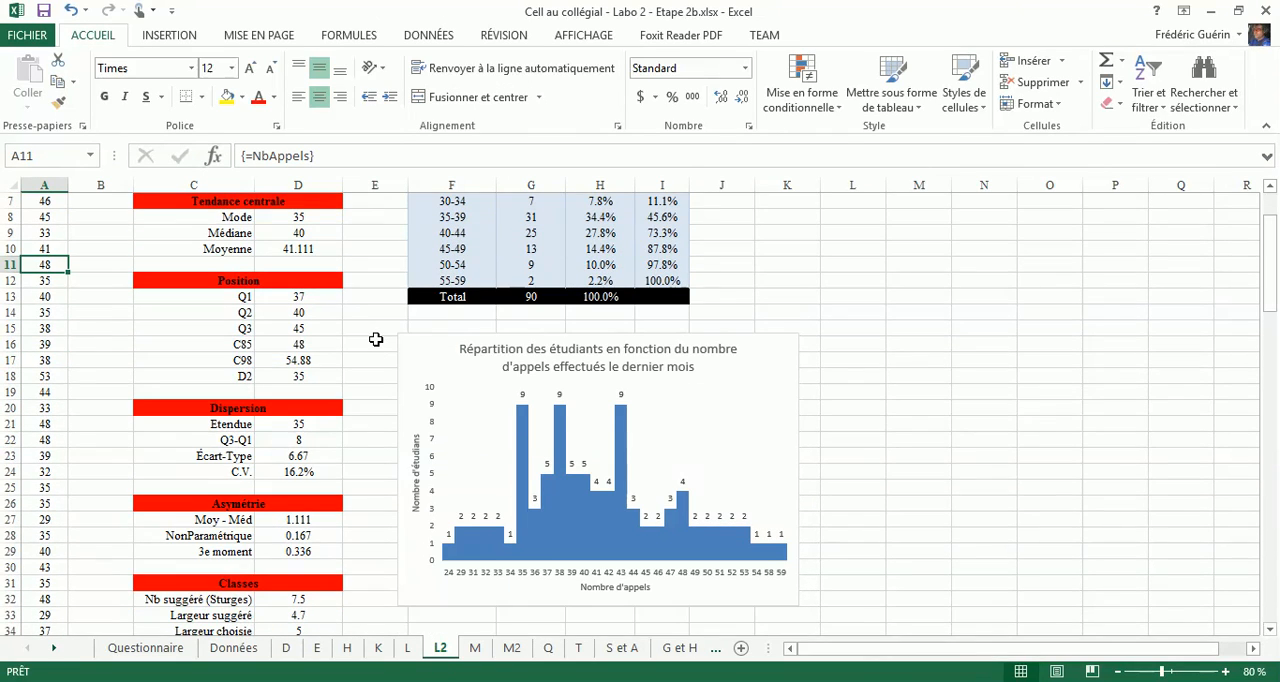
scroll(376, 340, "down", 8)
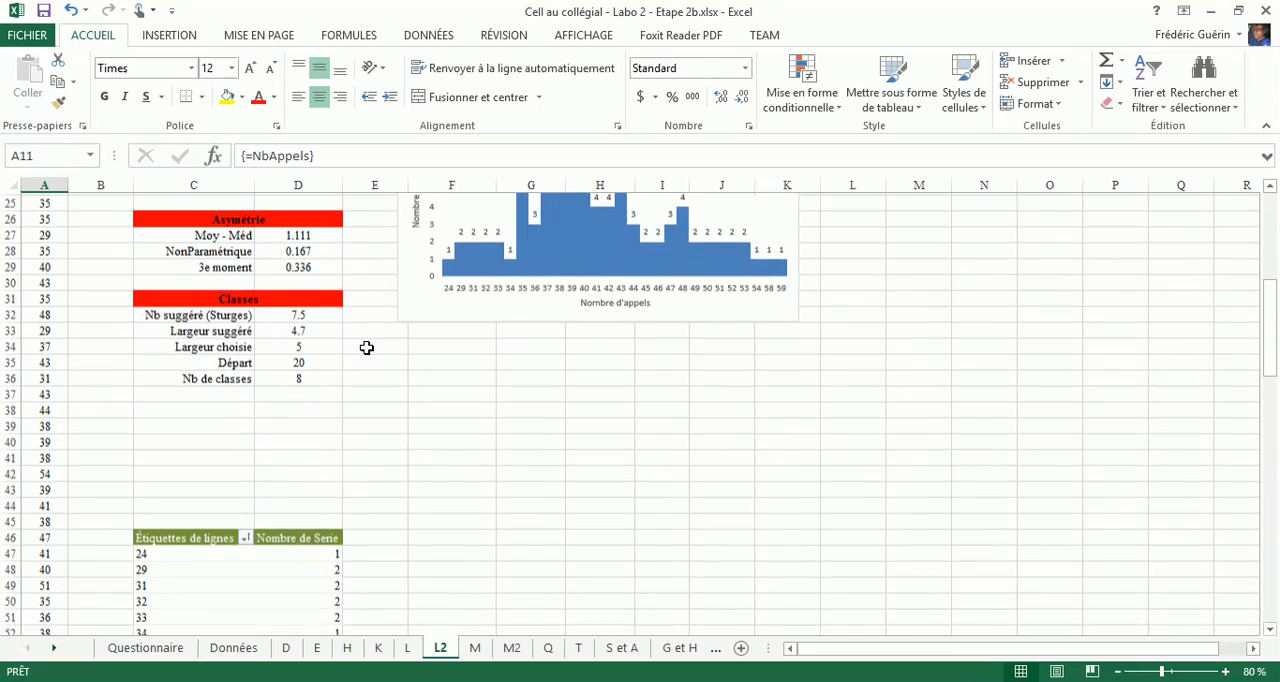
scroll(376, 348, "down", 1)
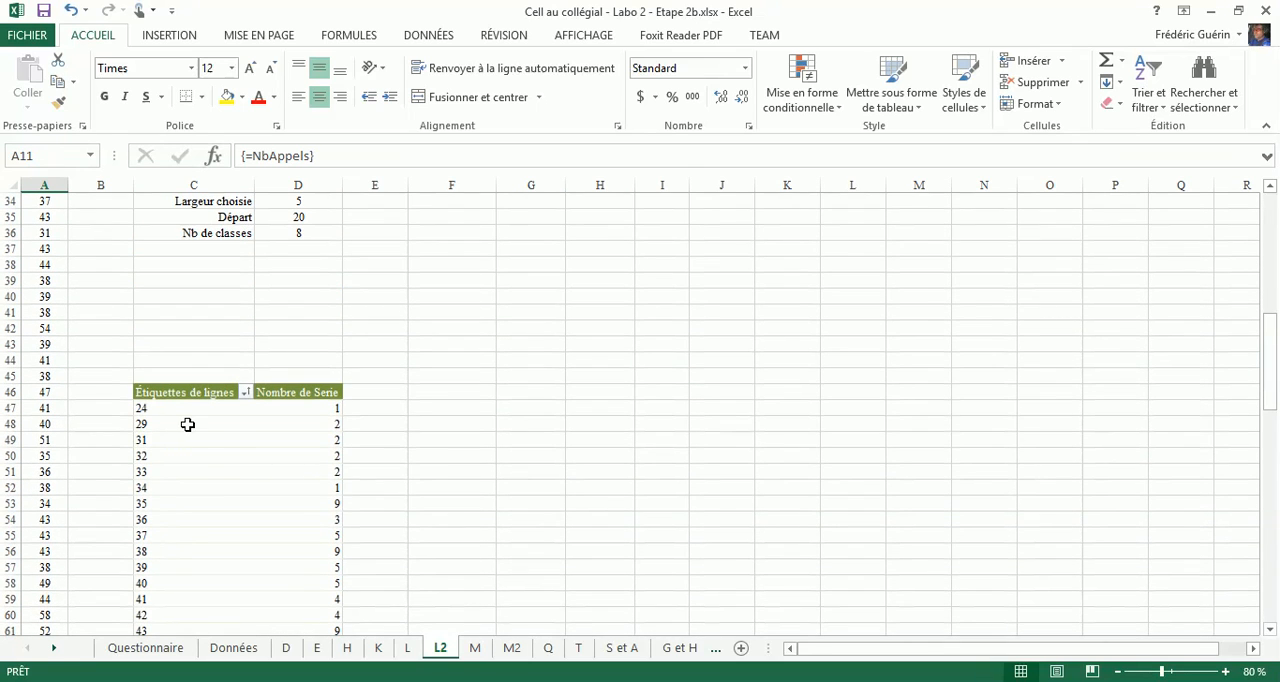
- Return to sheet L and undo the last ungrouping of its pivot table
scroll(352, 314, "up", 4)
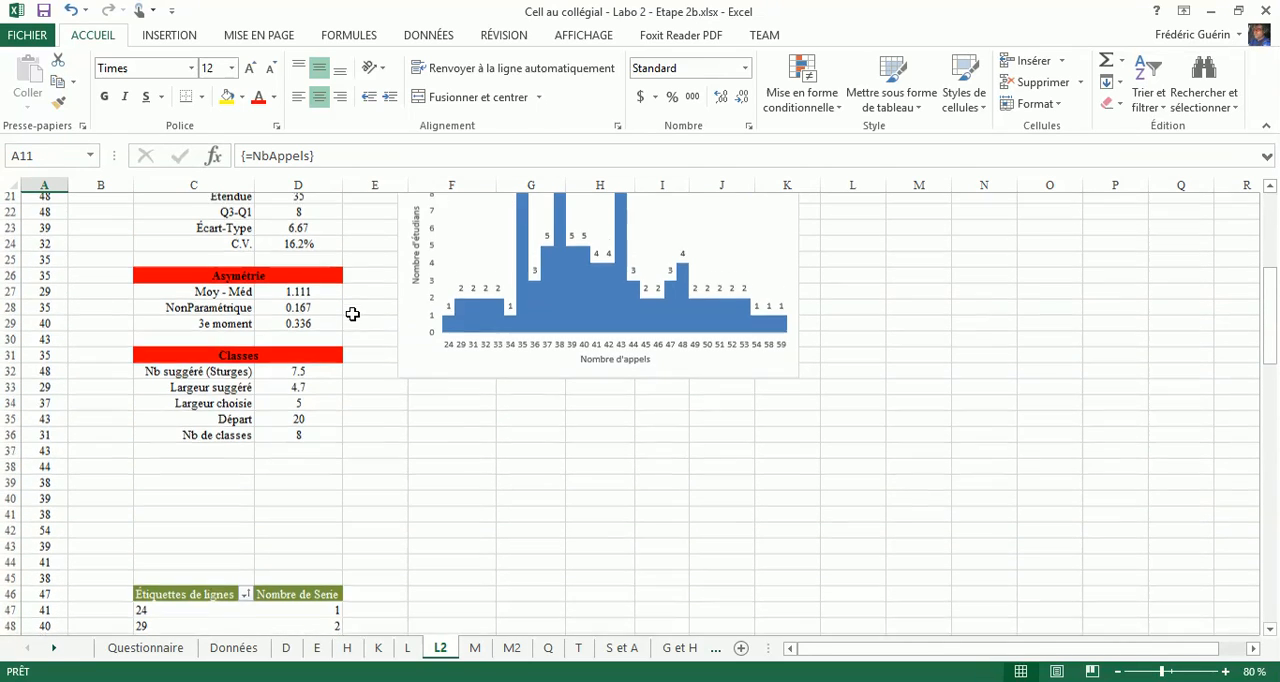
scroll(352, 314, "up", 2)
left_click(407, 650)
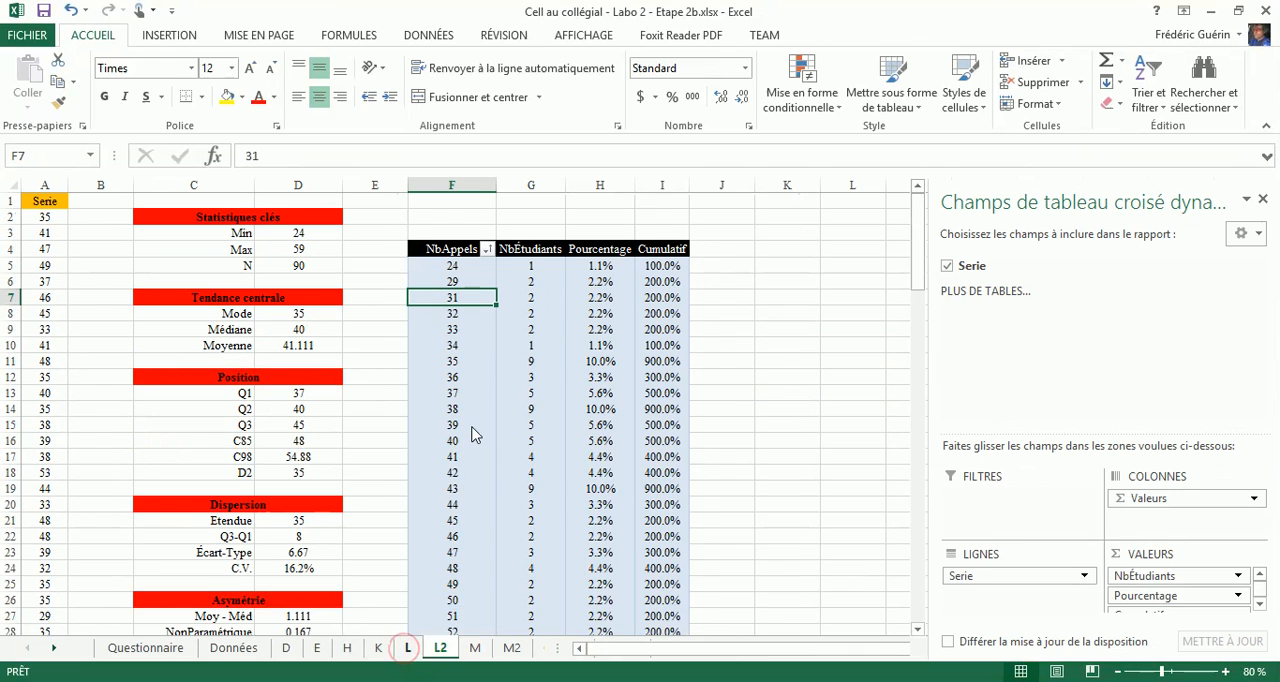
- Change the data source of the pivot table starting at row 46 on sheet L2 to 'L2'!$A$1:$A$91
left_click(436, 647)
scroll(401, 418, "down", 4)
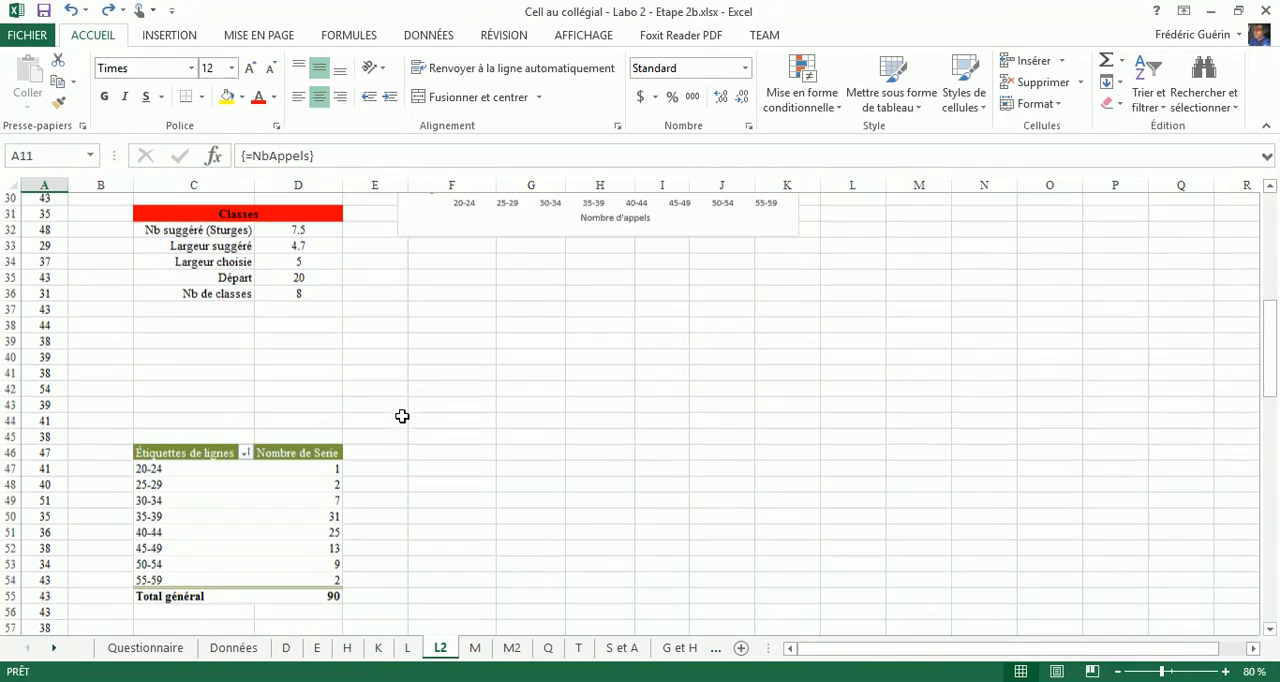
left_click(175, 474)
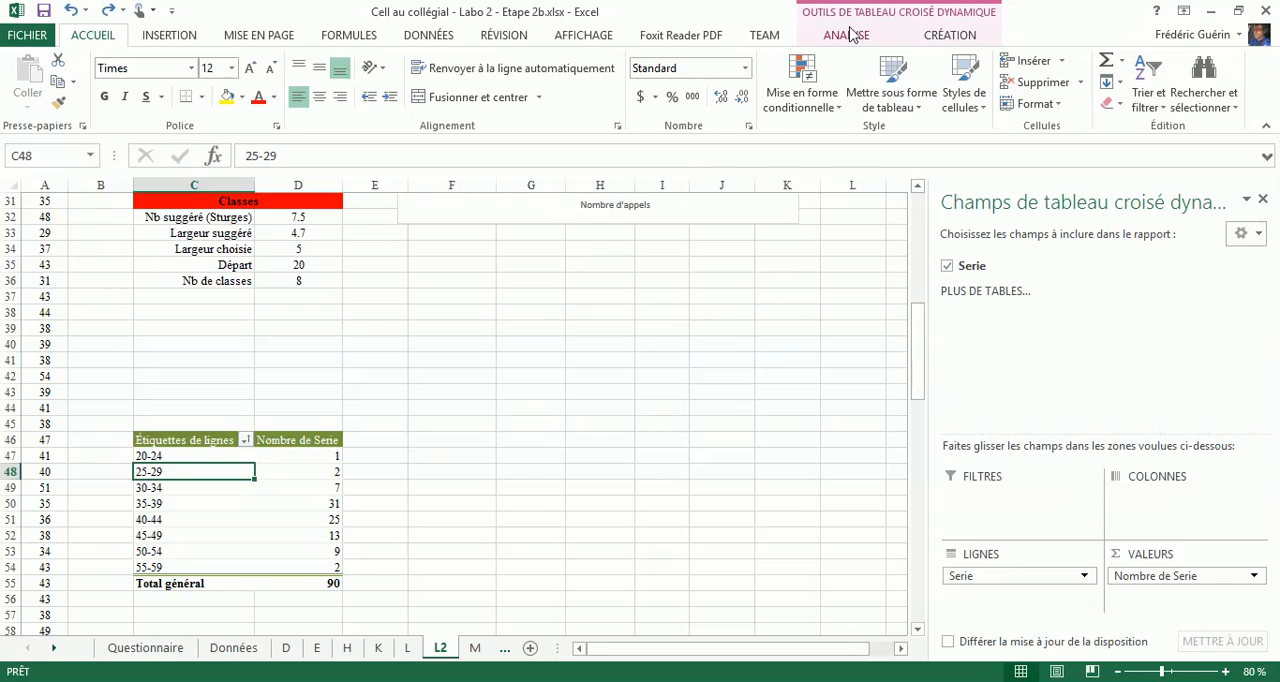
left_click(848, 34)
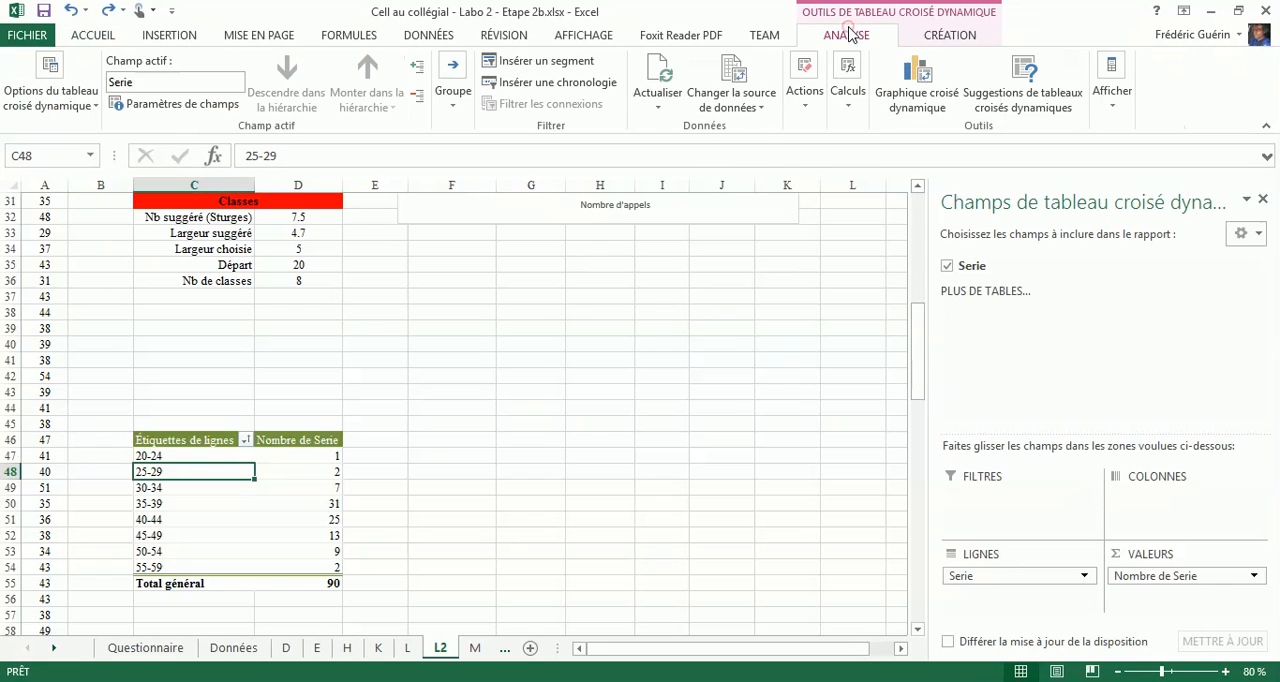
left_click(728, 84)
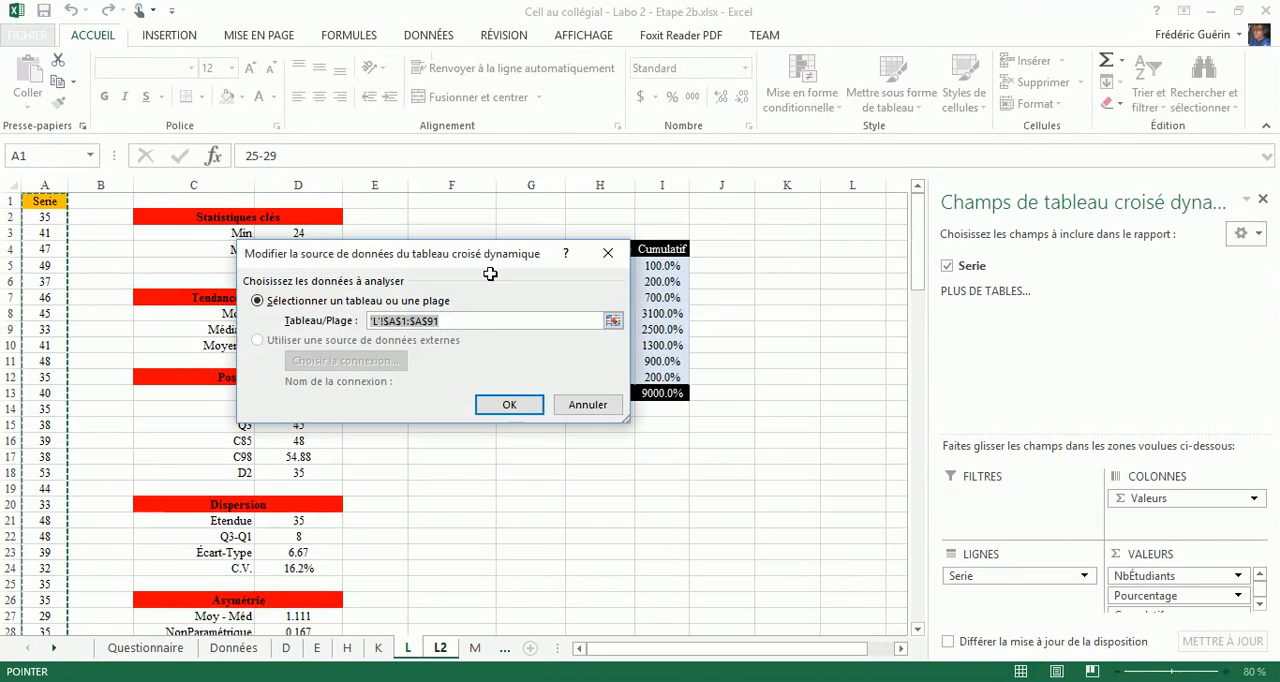
left_click(437, 648)
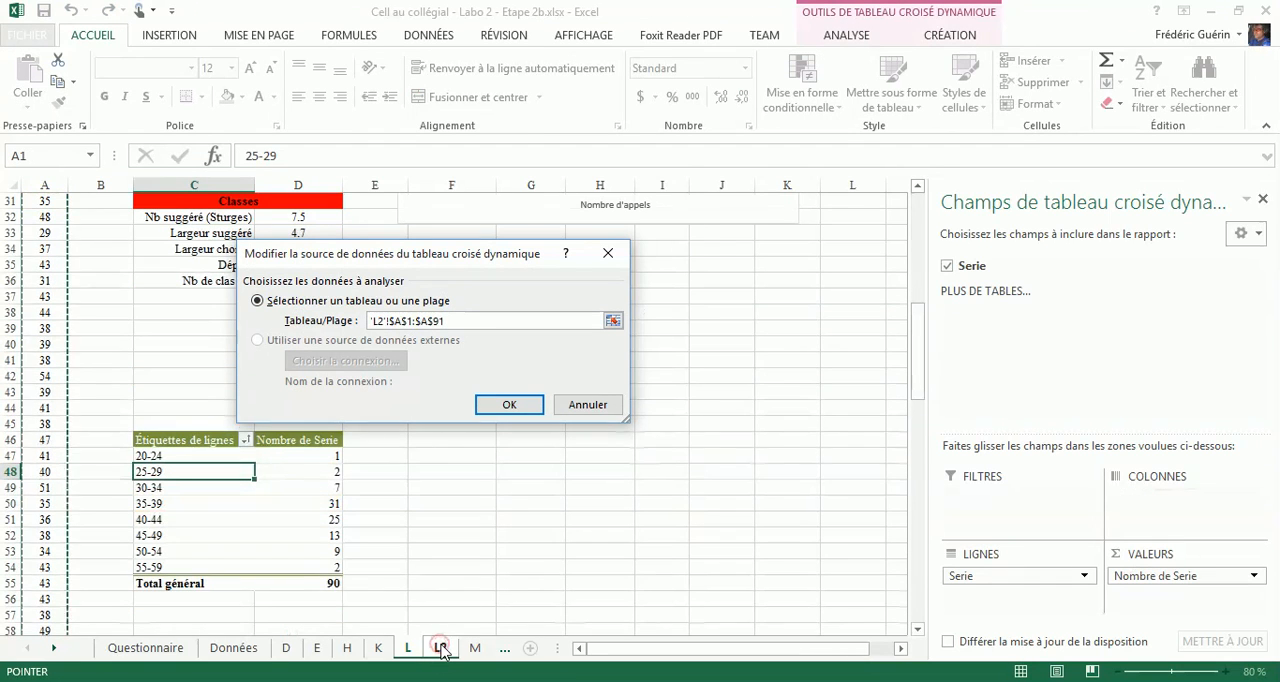
left_click(507, 408)
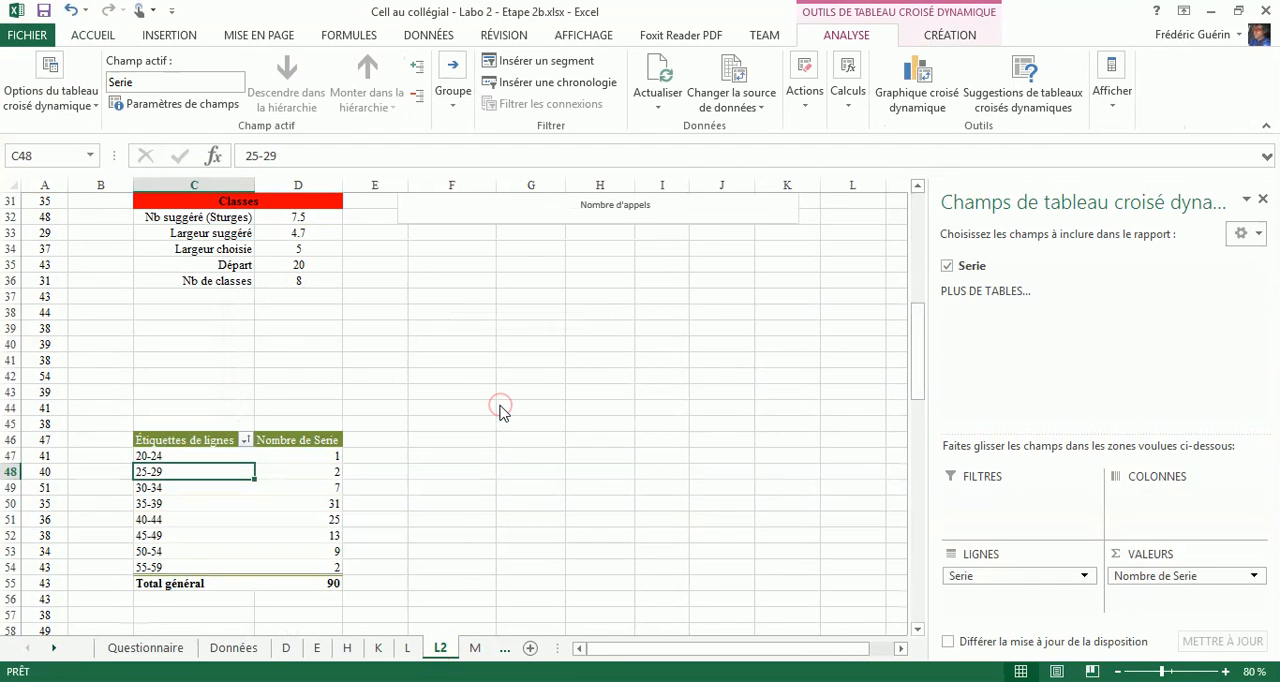
- Ungroup the NbAppels classes in sheet L's pivot table so it lists individual values
left_click(408, 649)
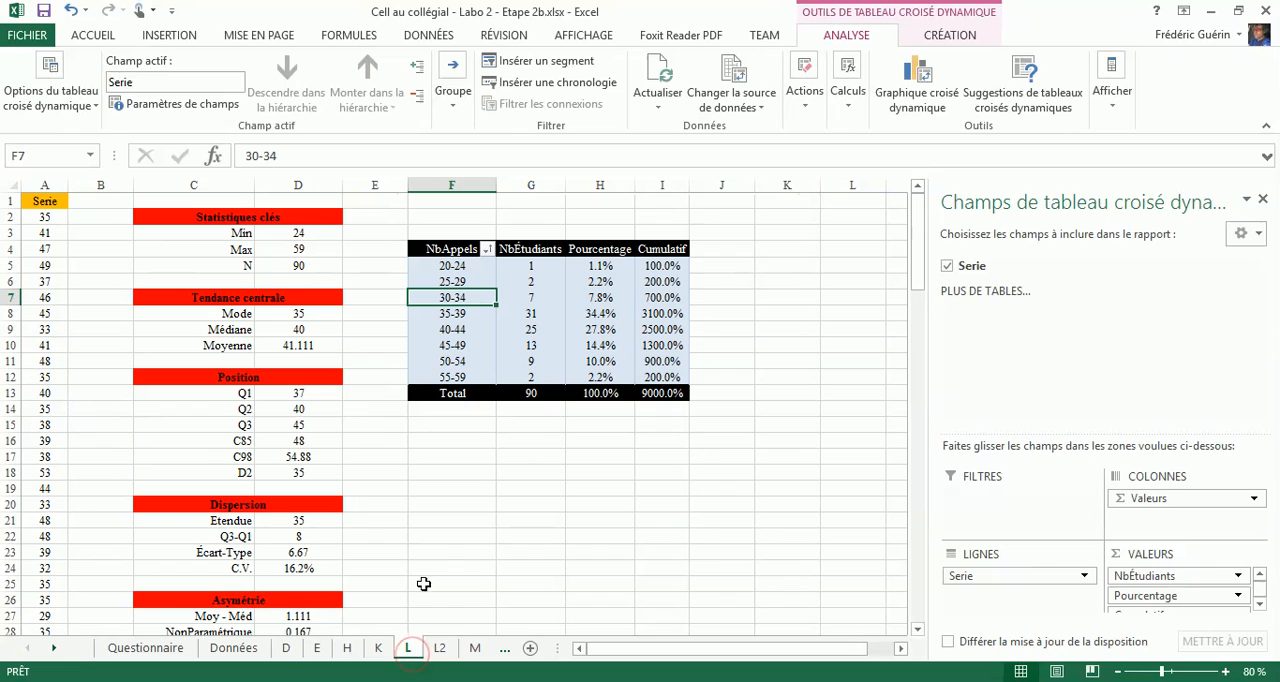
right_click(457, 299)
left_click(500, 505)
scroll(371, 362, "down", 3)
scroll(371, 360, "down", 4)
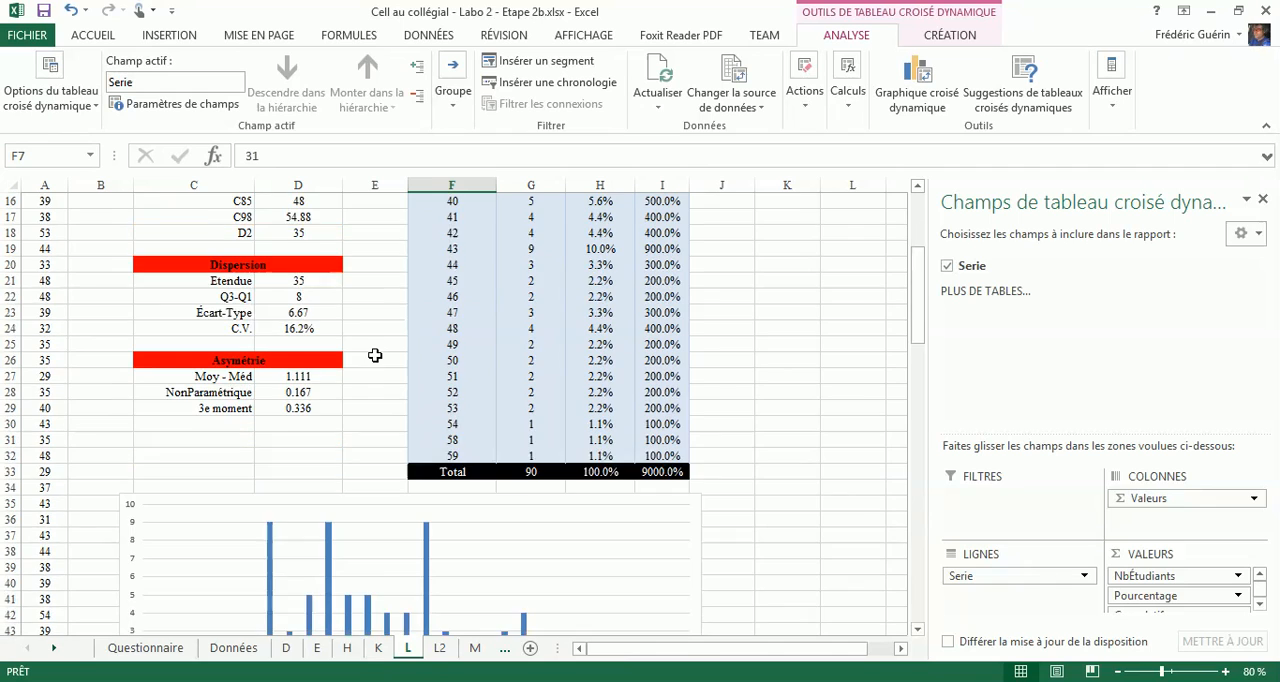
- Copy the merged title above sheet L2's frequency table into cell F2, above the pivot table on sheet L
left_click(441, 649)
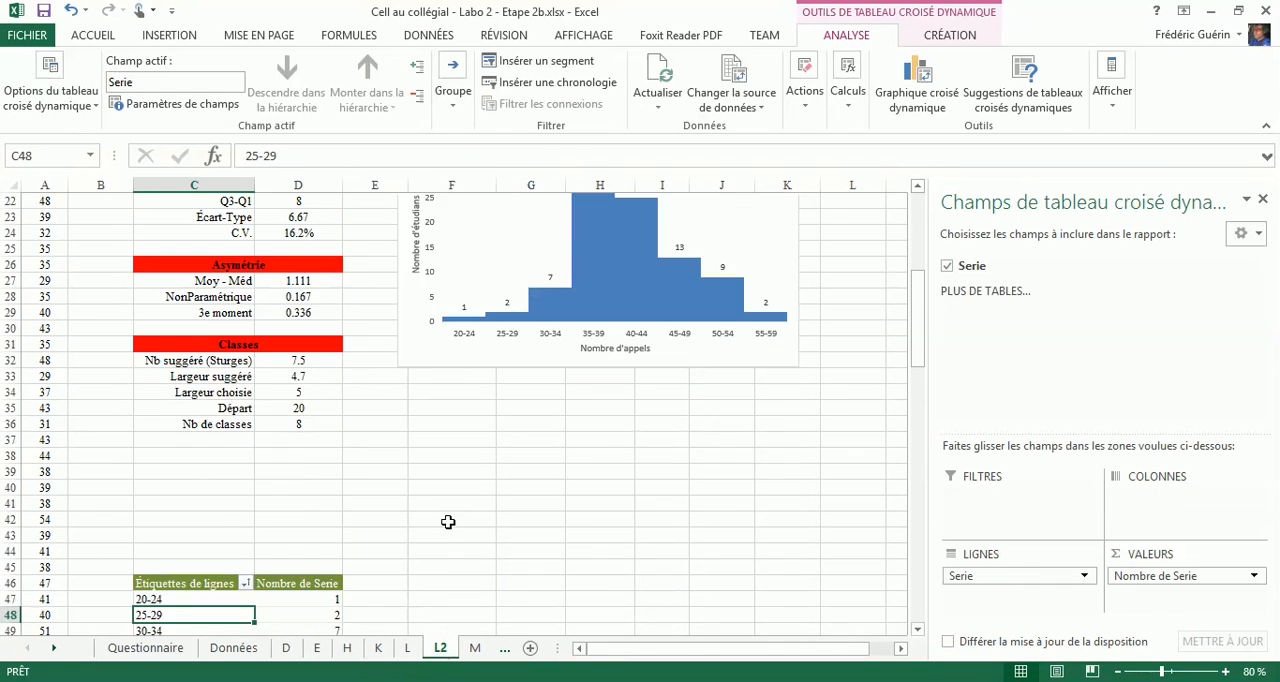
scroll(448, 522, "up", 4)
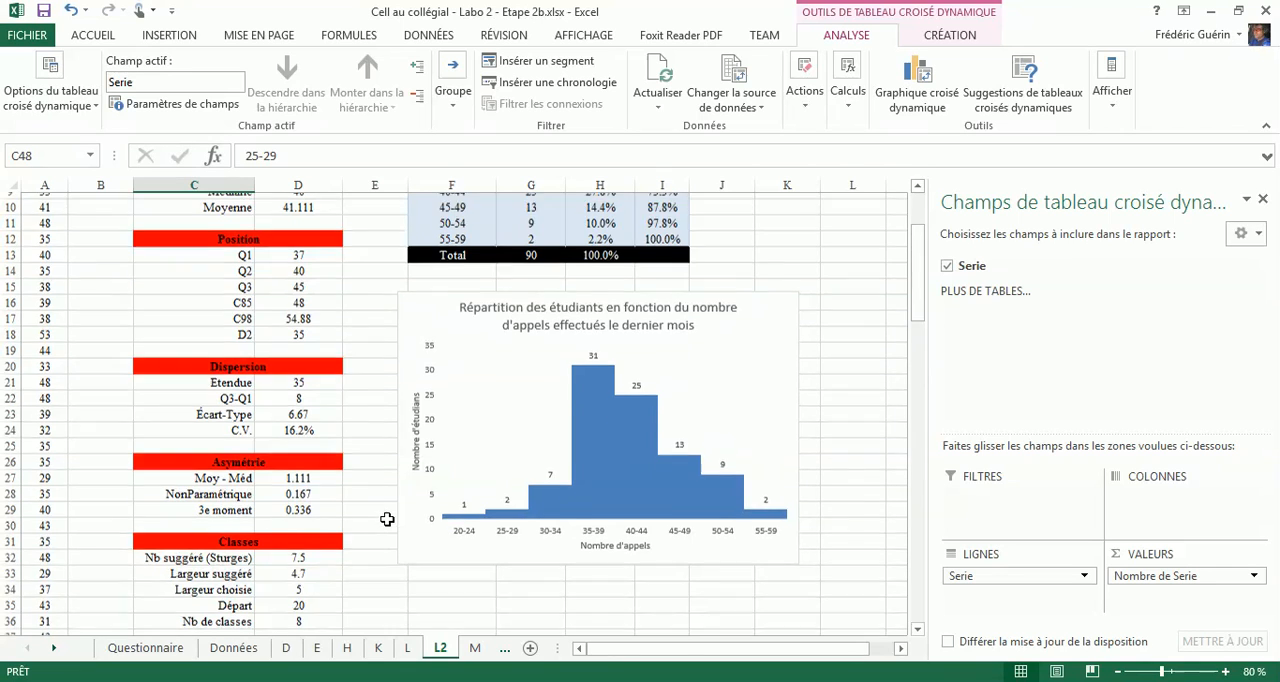
scroll(387, 519, "up", 3)
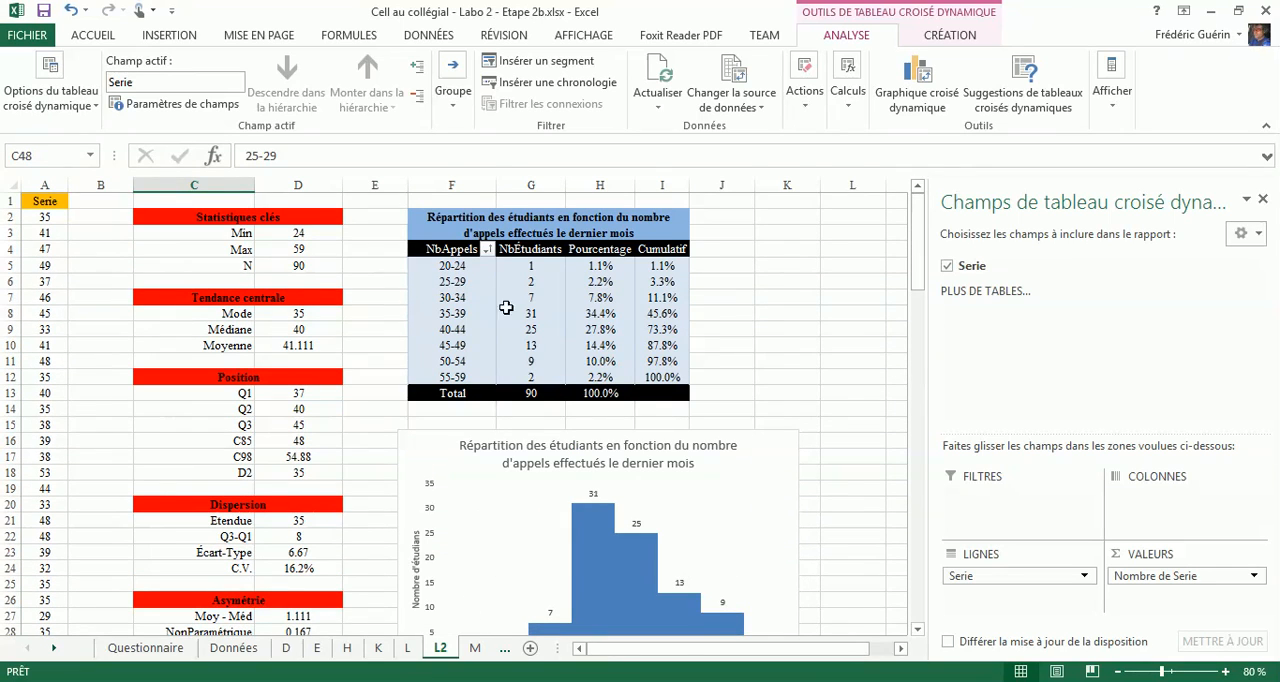
left_click(447, 215)
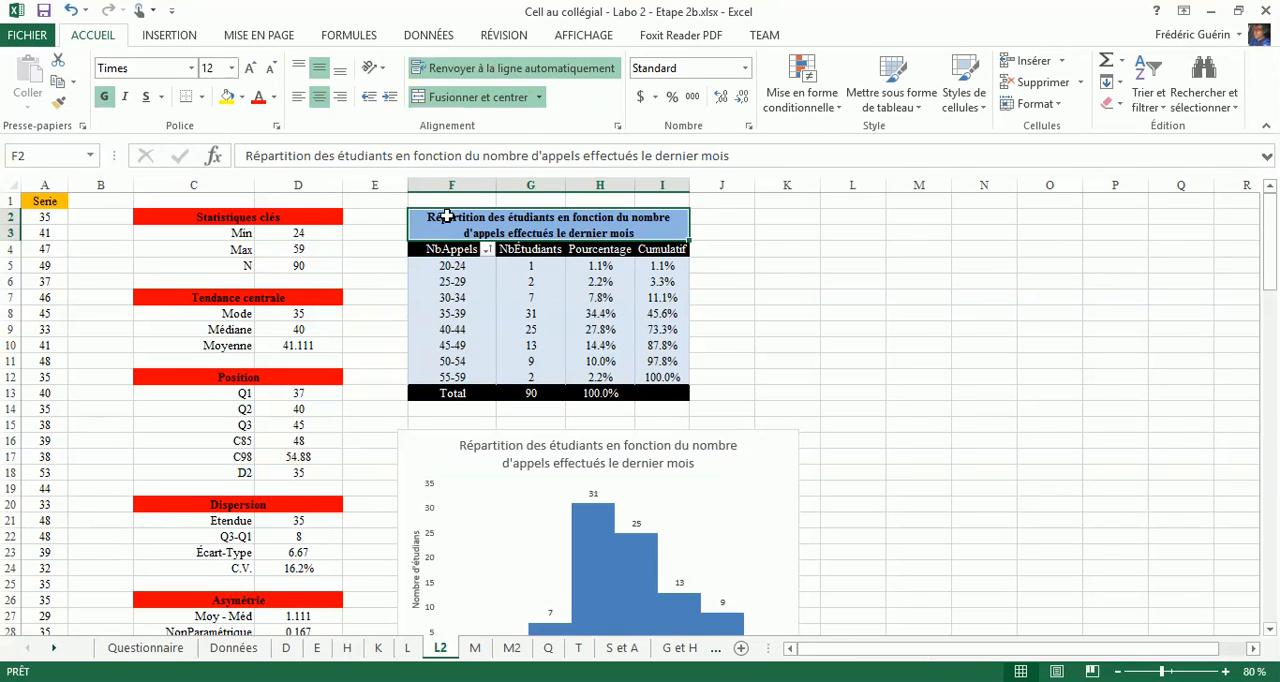
key("ctrl+c")
left_click(407, 649)
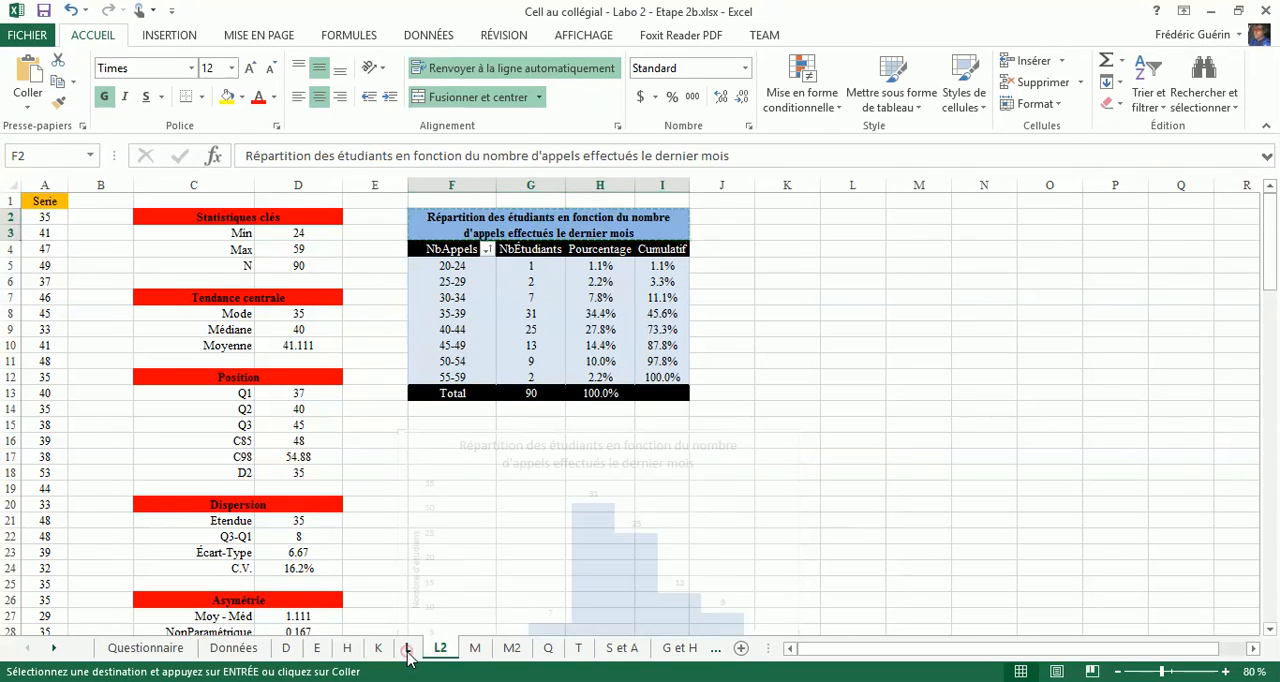
scroll(354, 397, "up", 5)
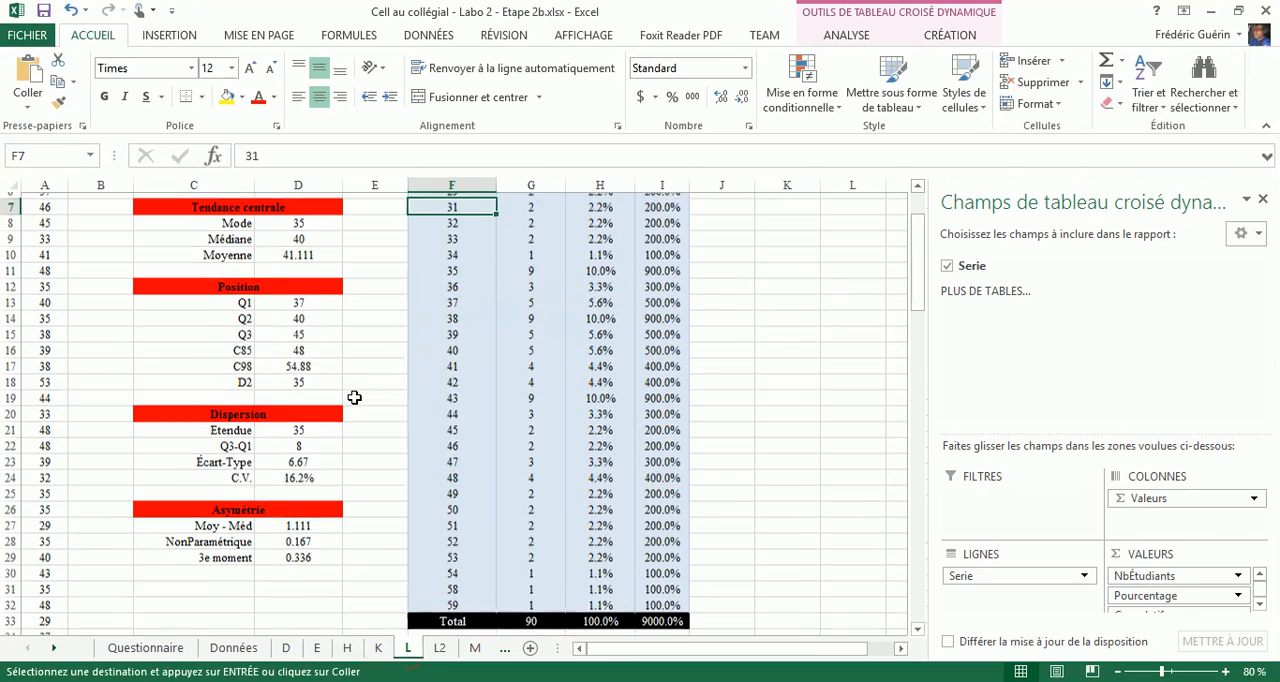
scroll(354, 397, "up", 2)
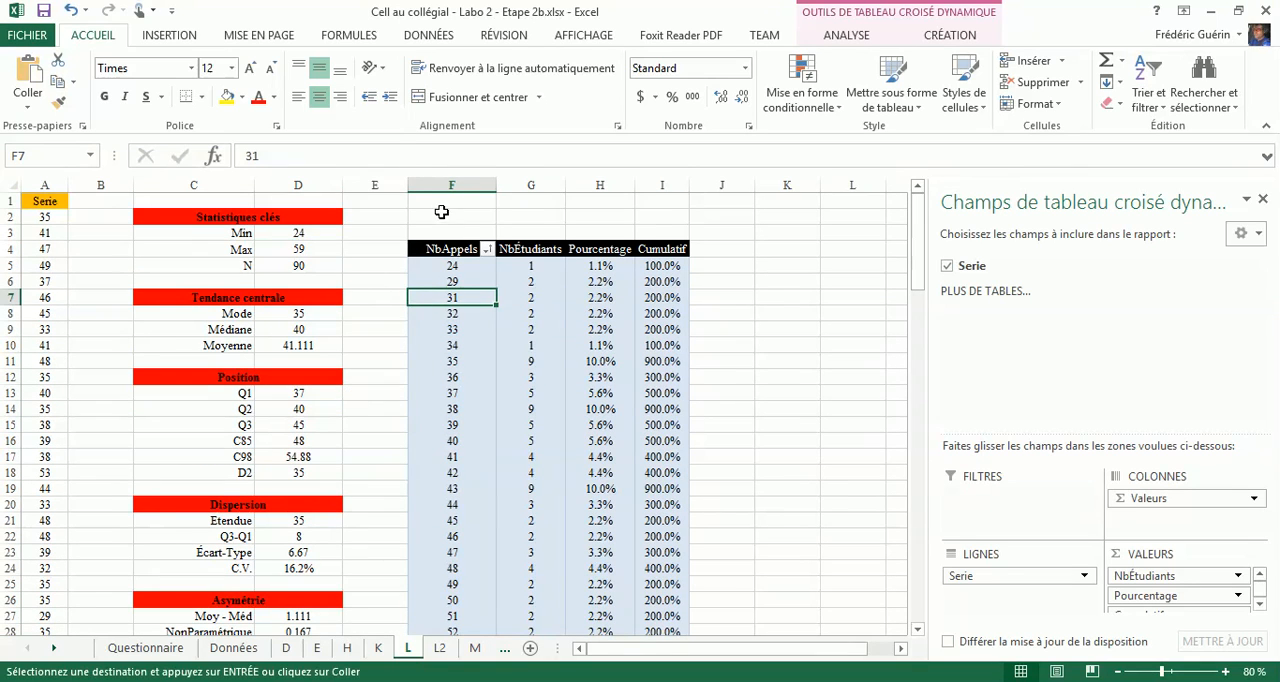
left_click(441, 212)
key("ctrl+v")
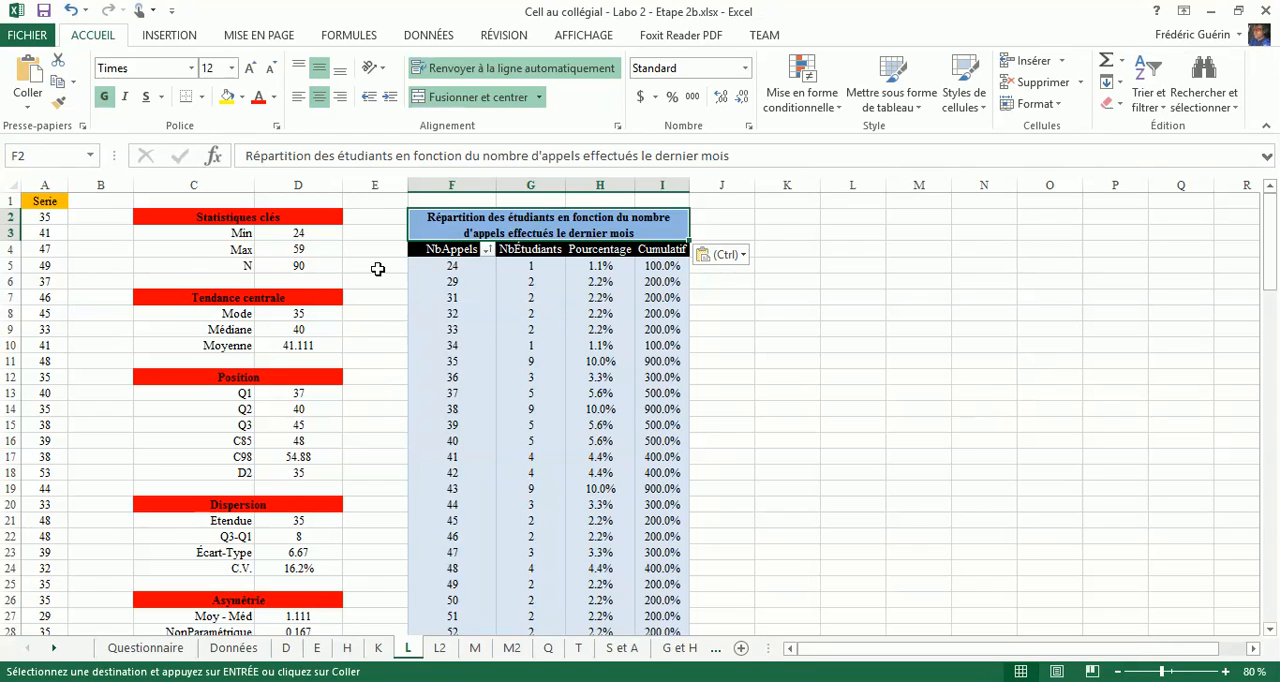
scroll(391, 303, "down", 10)
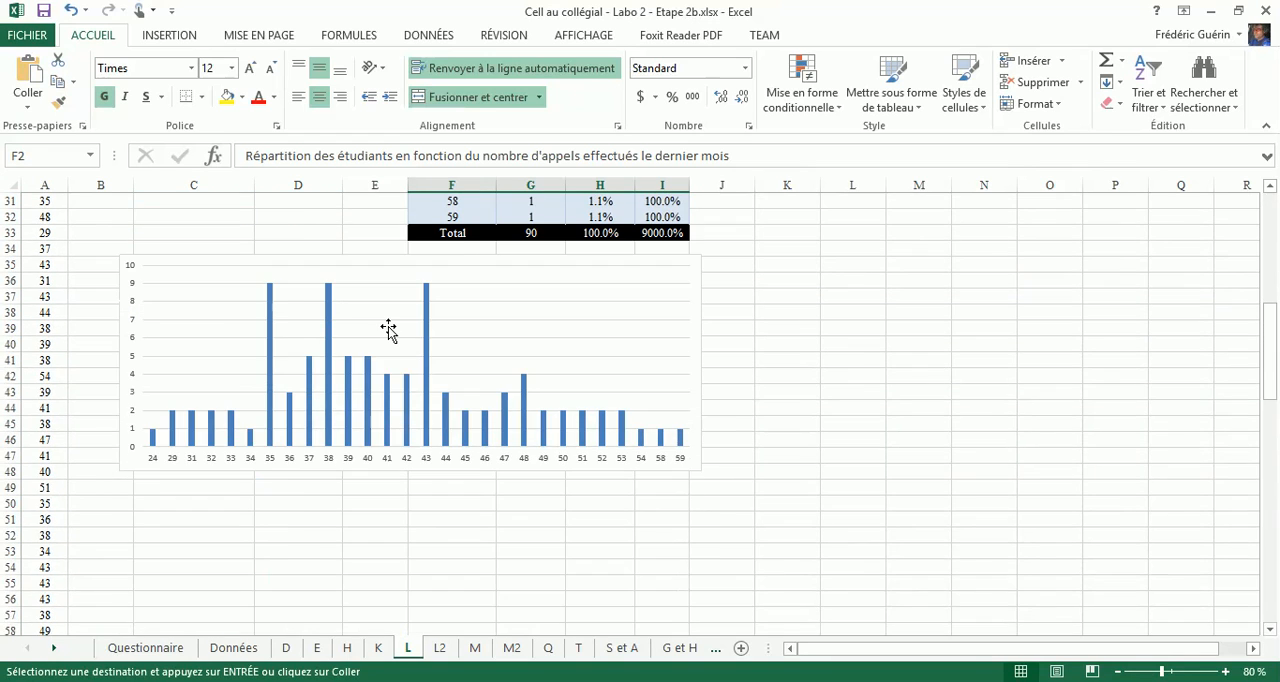
type("s")
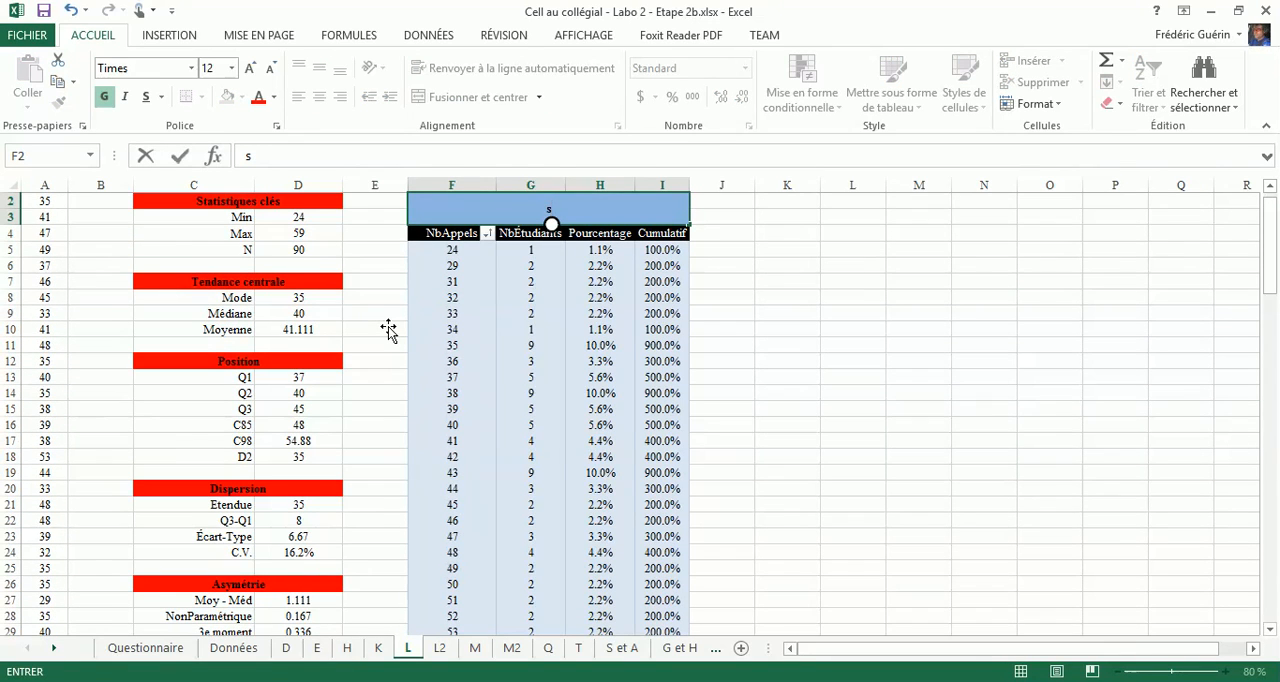
key("ctrl+z")
left_click(388, 326)
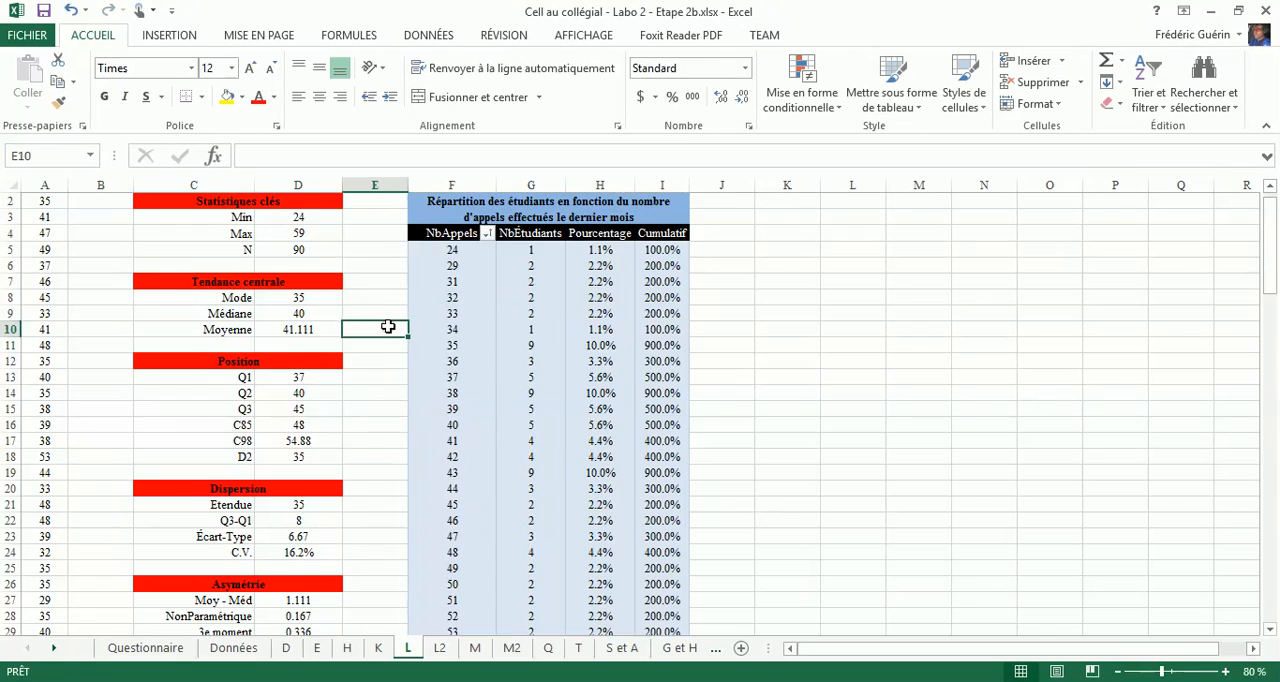
- Add axis titles and a chart title to sheet L's bar chart, and extend the chart's height down to about row 51
scroll(387, 327, "down", 5)
scroll(387, 327, "down", 3)
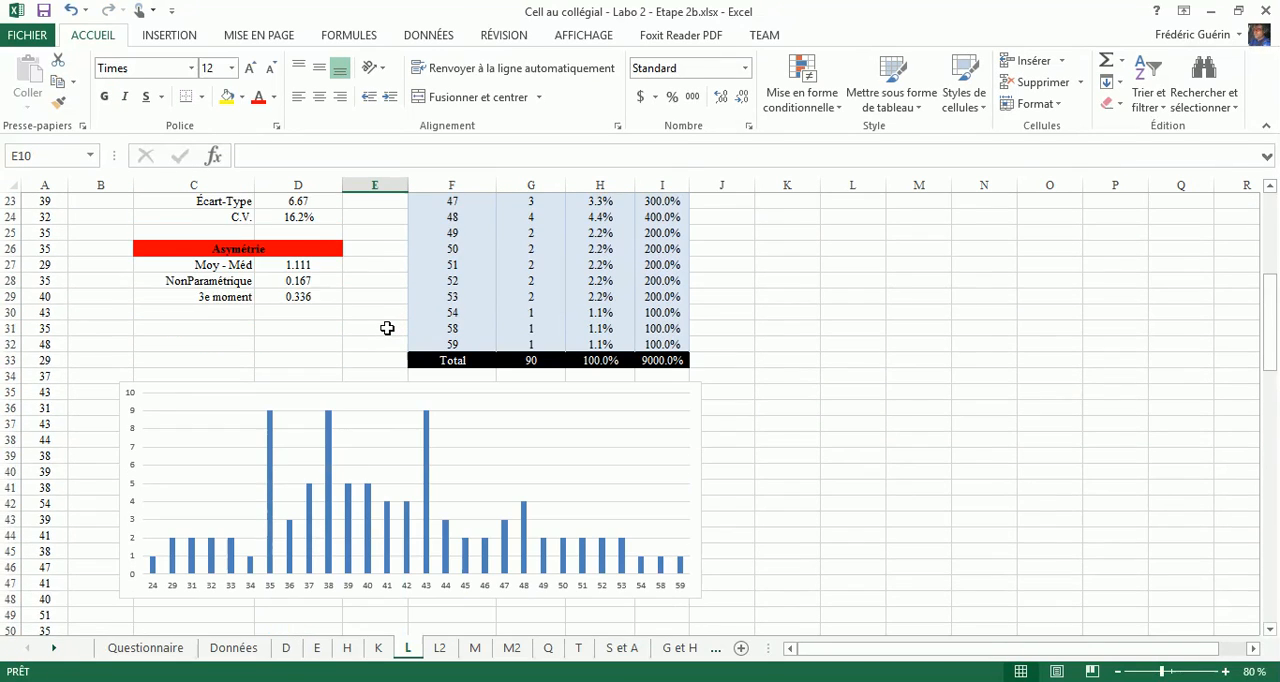
left_click(380, 371)
left_click(380, 371)
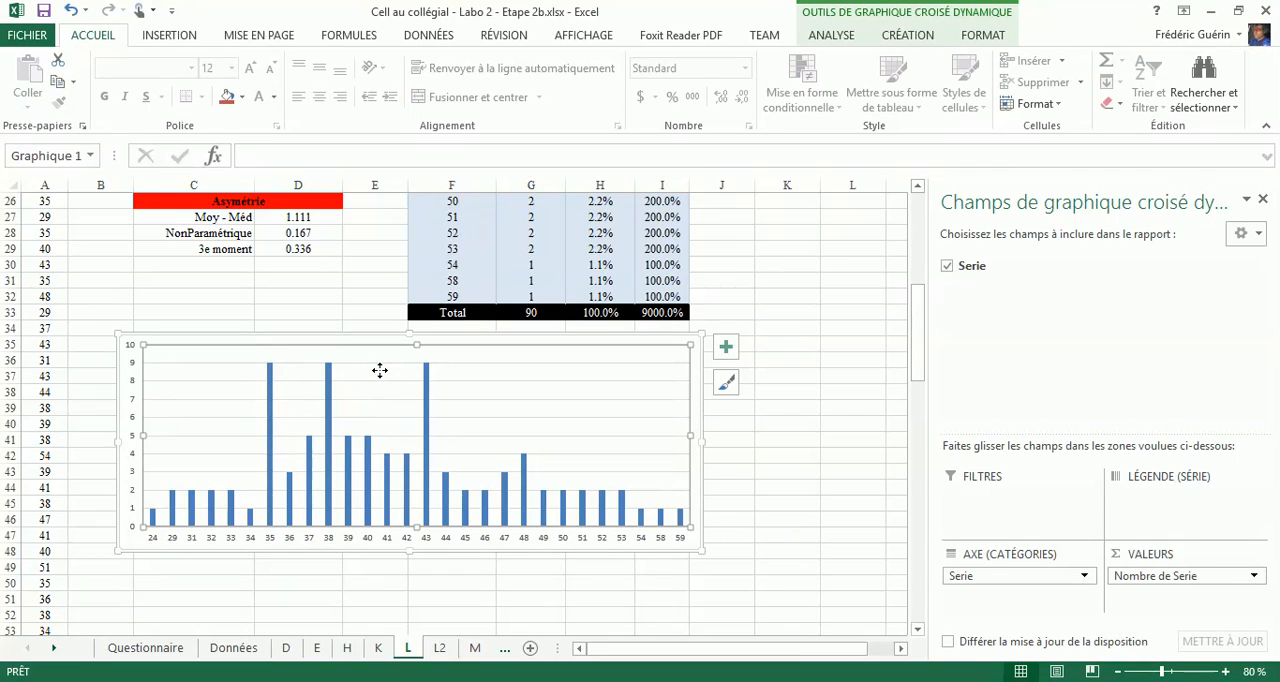
left_click(726, 347)
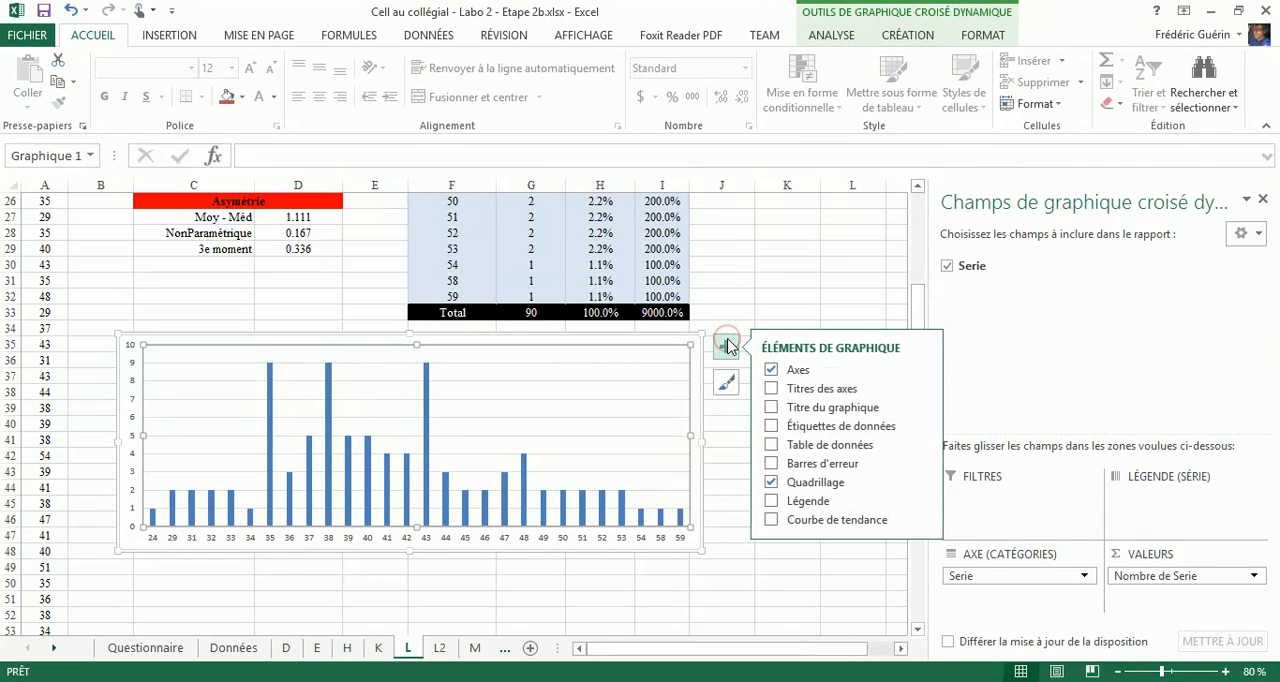
left_click(790, 389)
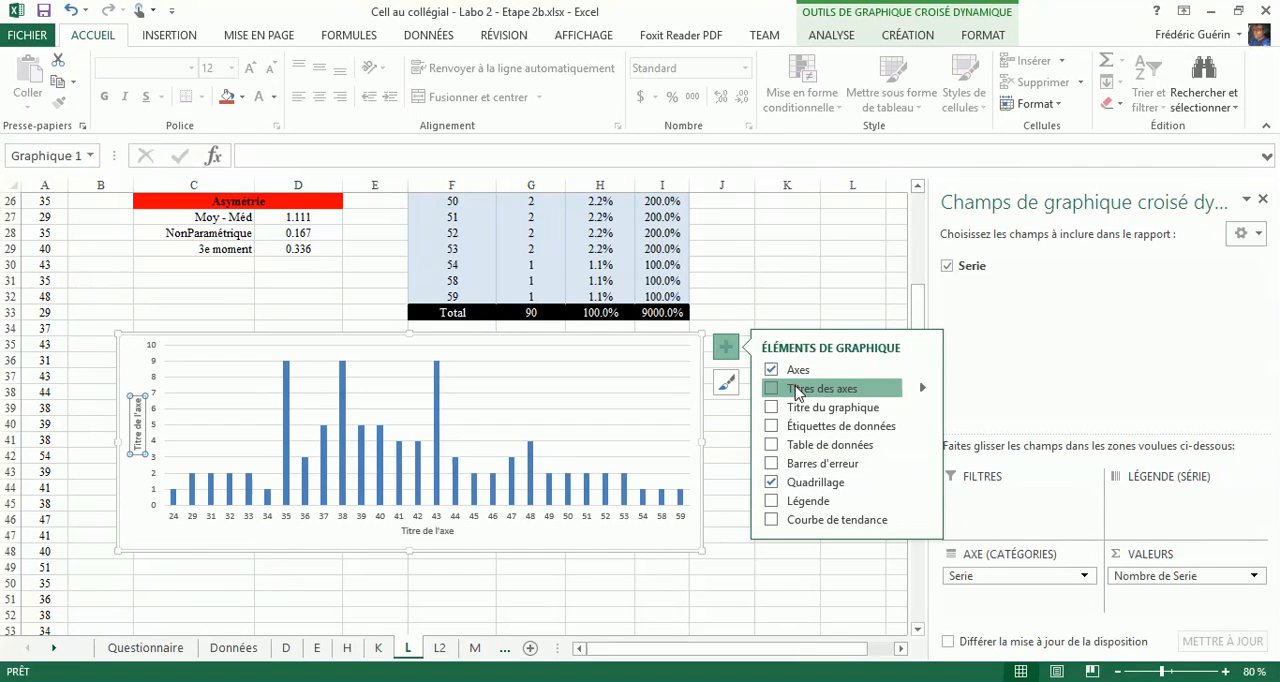
left_click(785, 407)
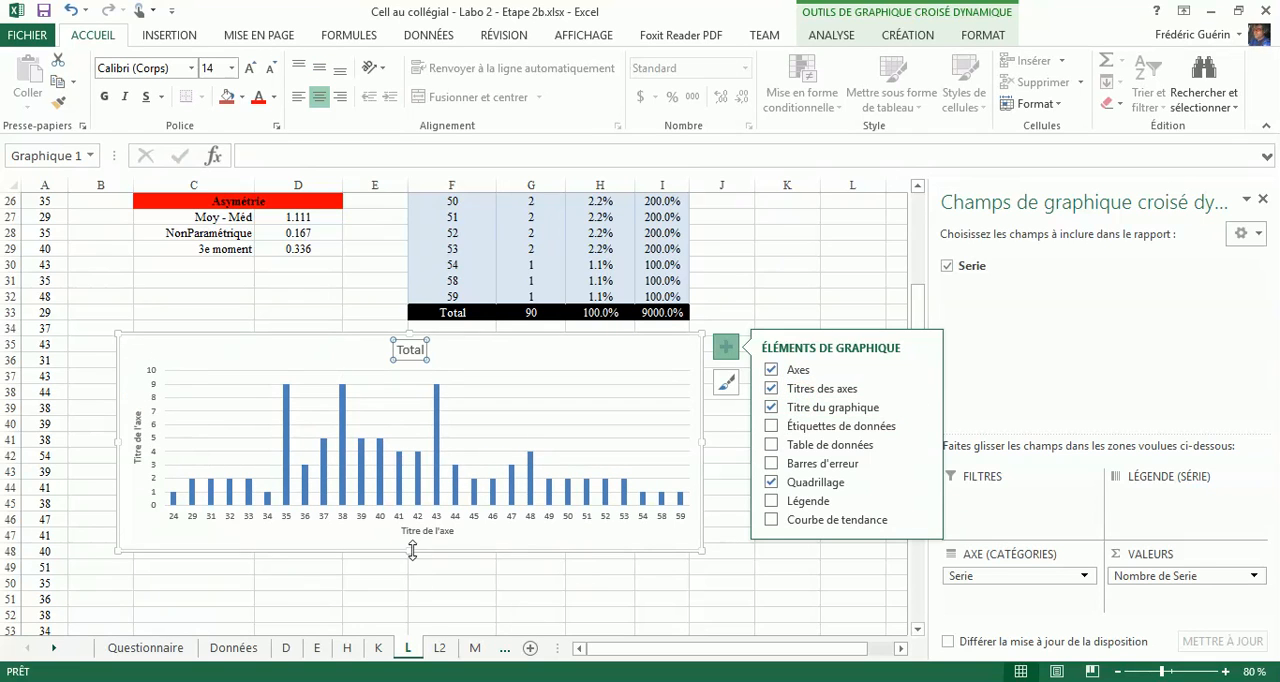
left_click_drag(412, 551, 417, 597)
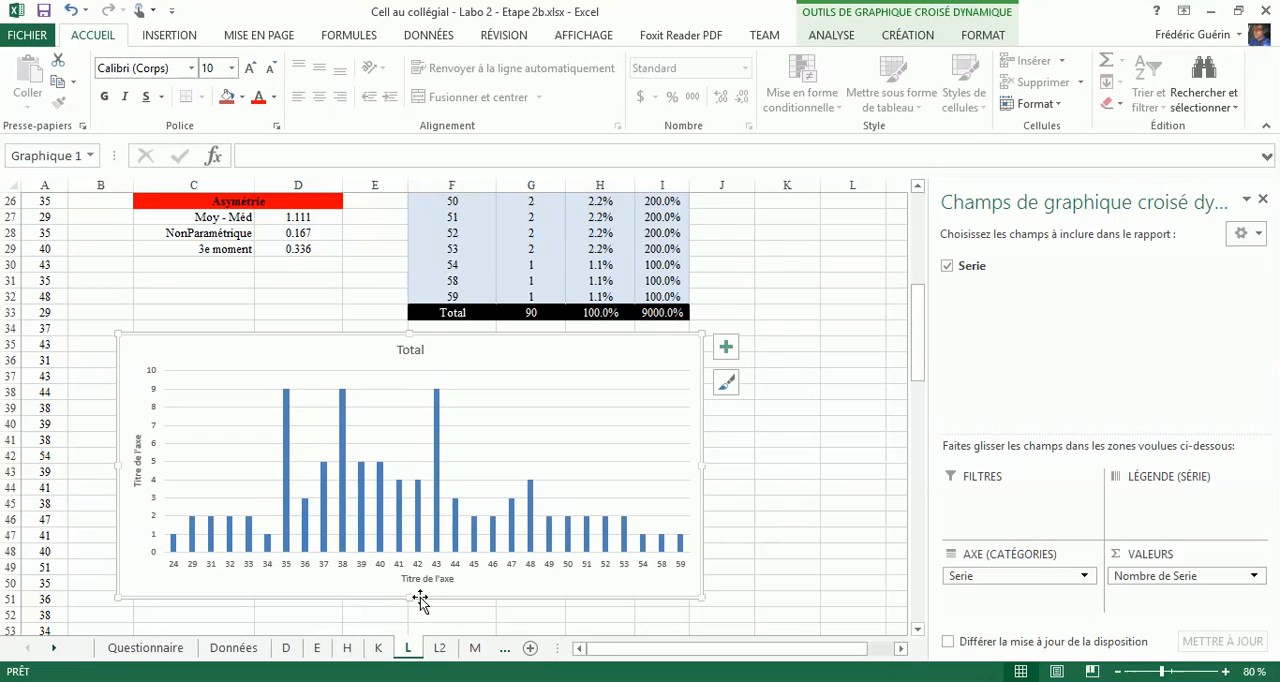
- Link the chart title on sheet L to the table's title cell with the formula ='L'!$F$2
left_click(410, 350)
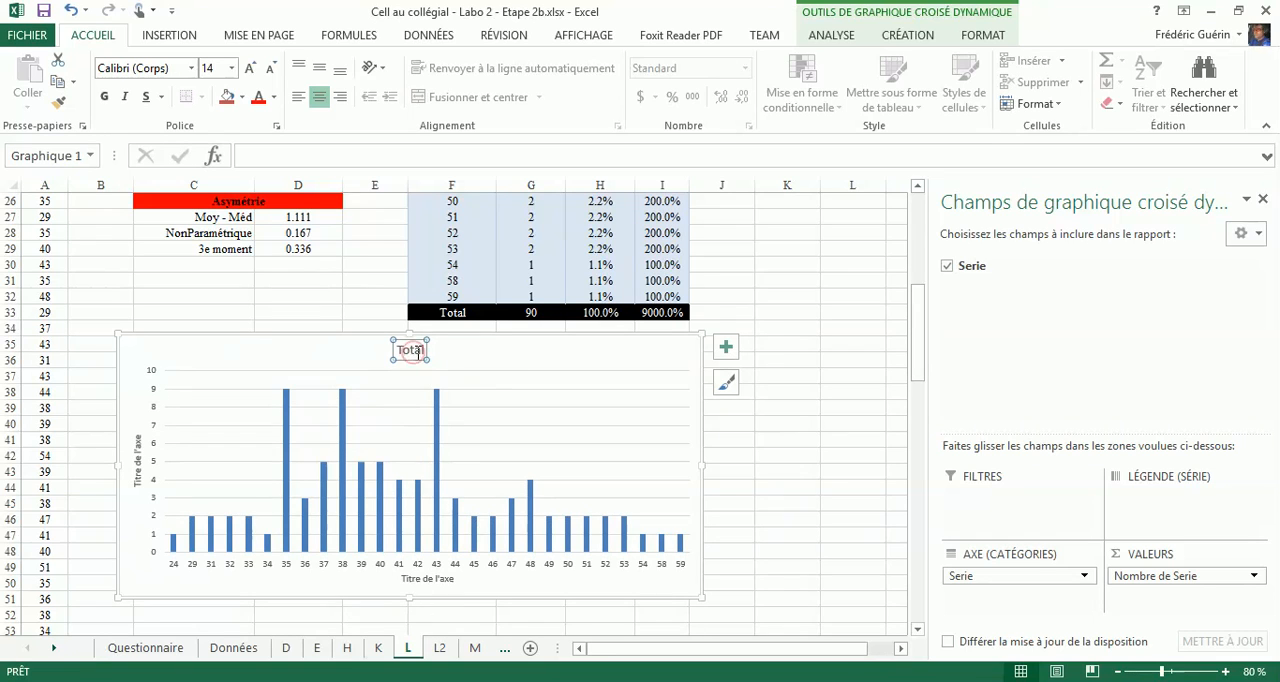
left_click(291, 160)
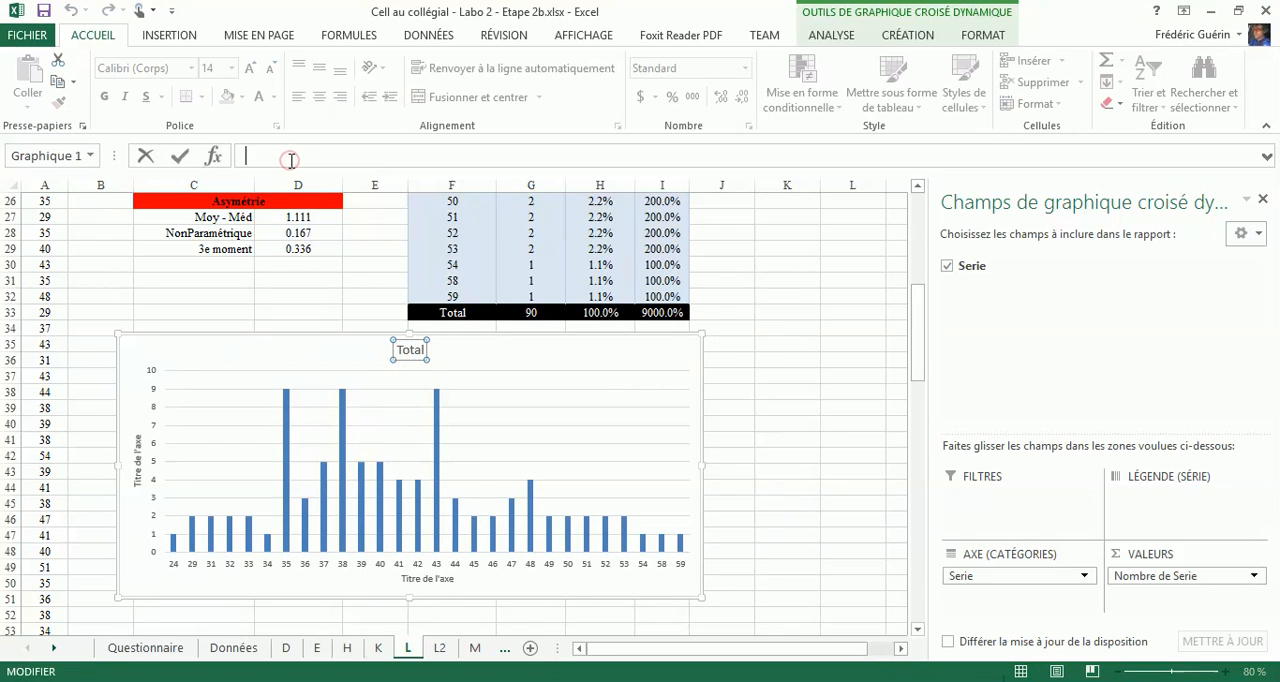
type("=")
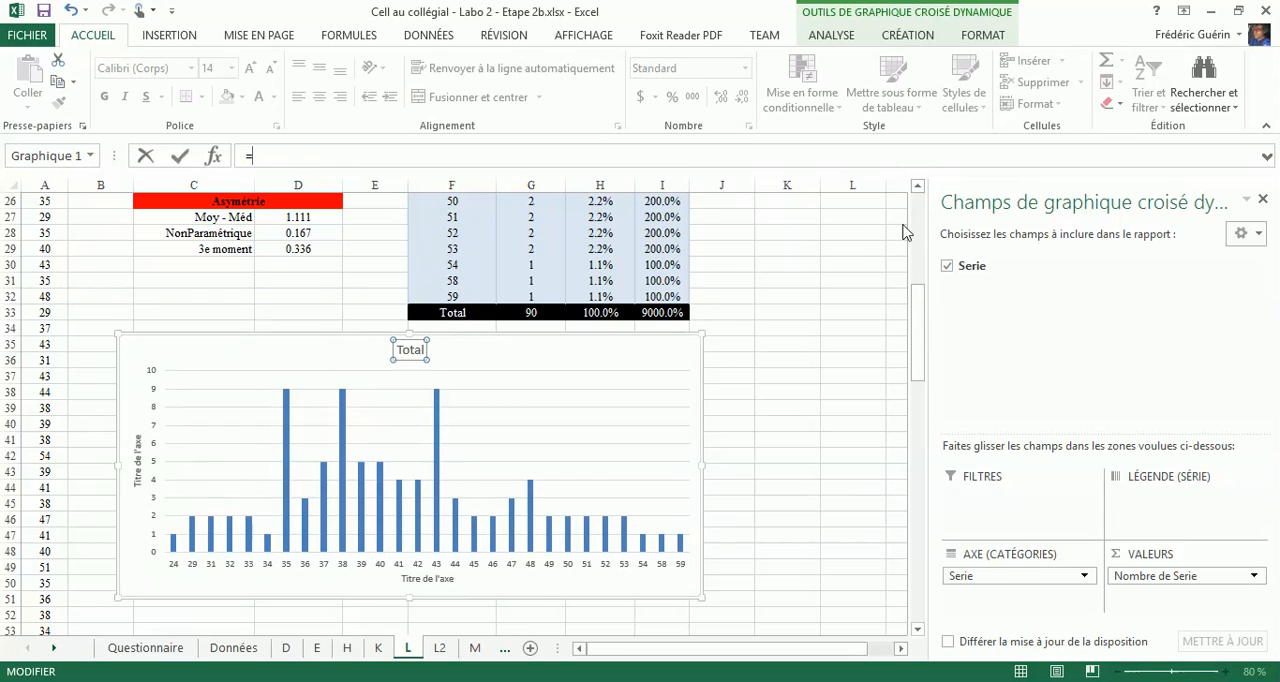
scroll(826, 253, "down", 2)
scroll(826, 253, "up", 7)
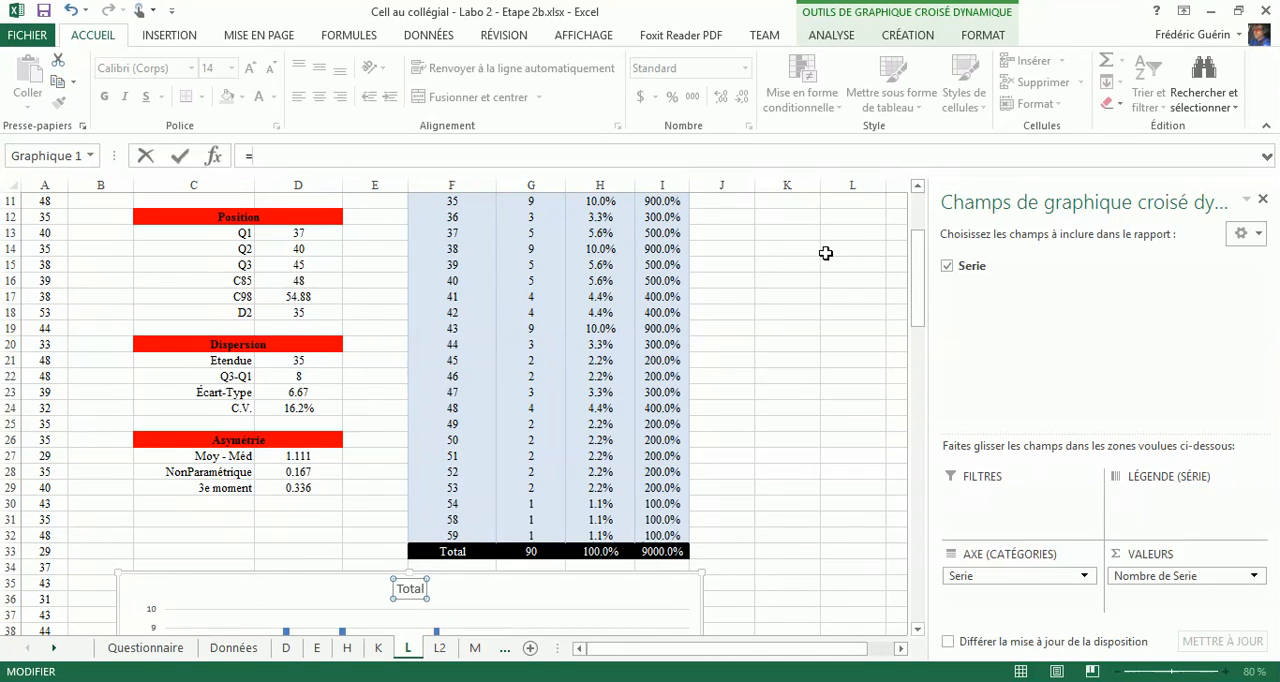
scroll(826, 253, "up", 4)
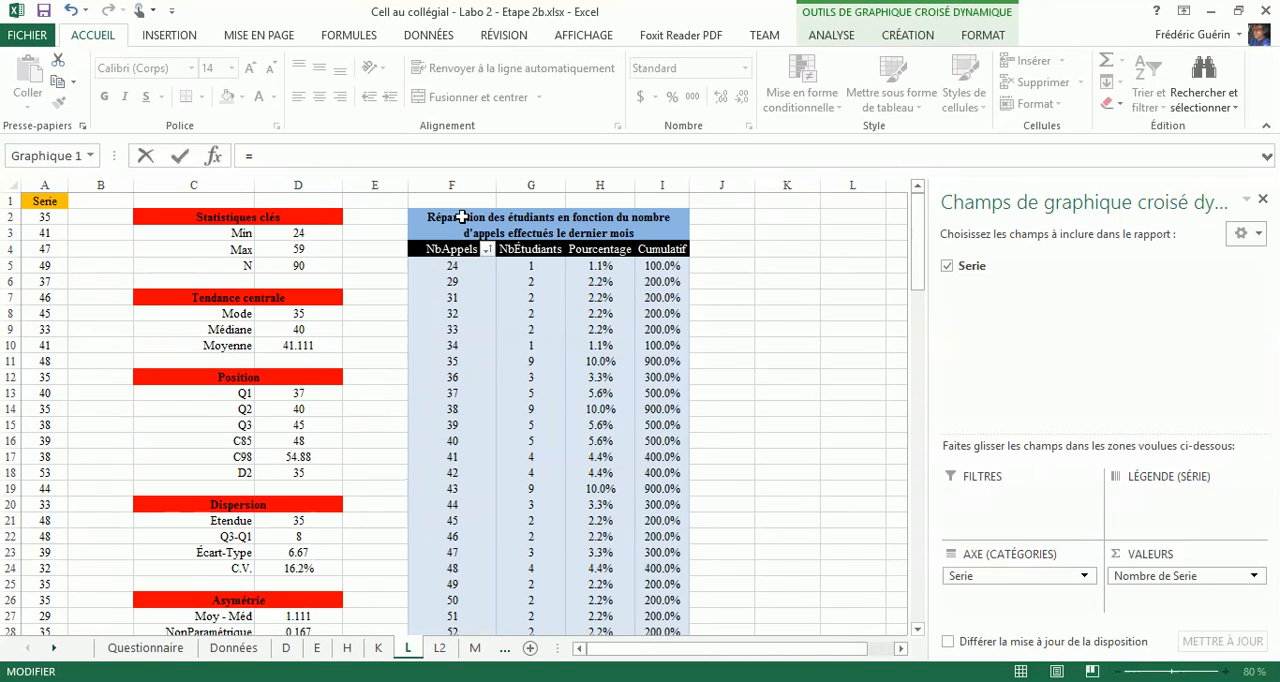
left_click(462, 217)
key("BackSpace")
key("BackSpace")
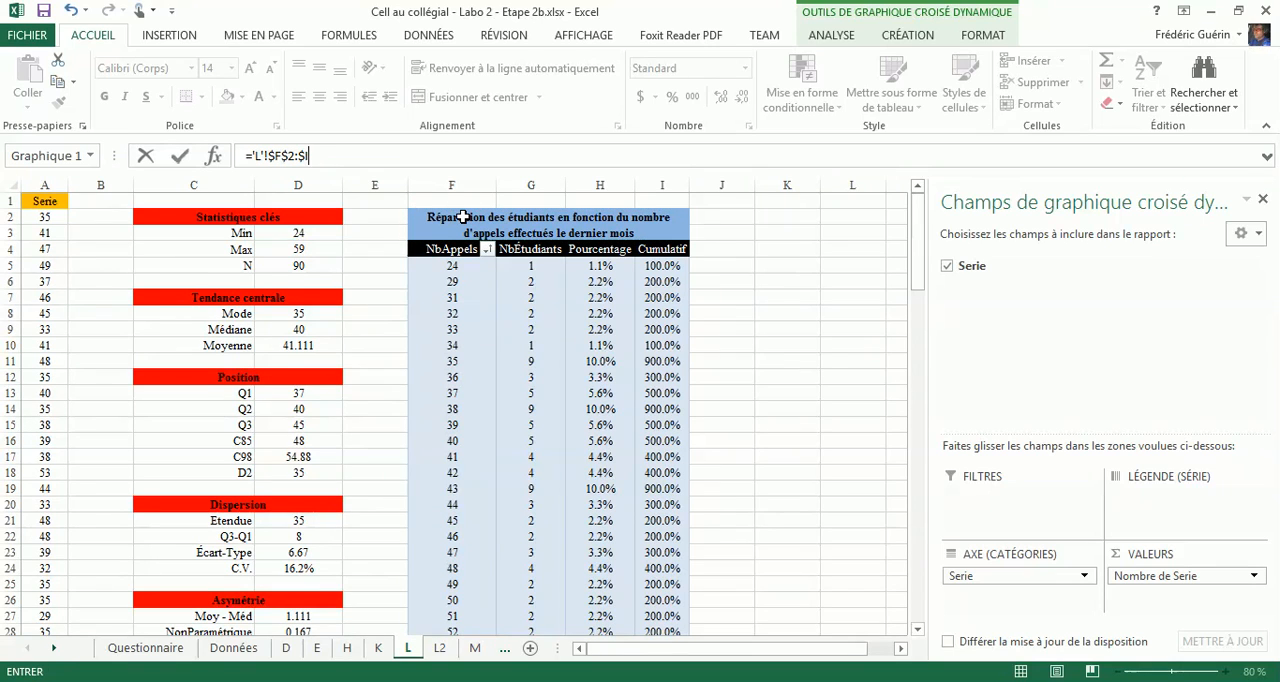
key("Return")
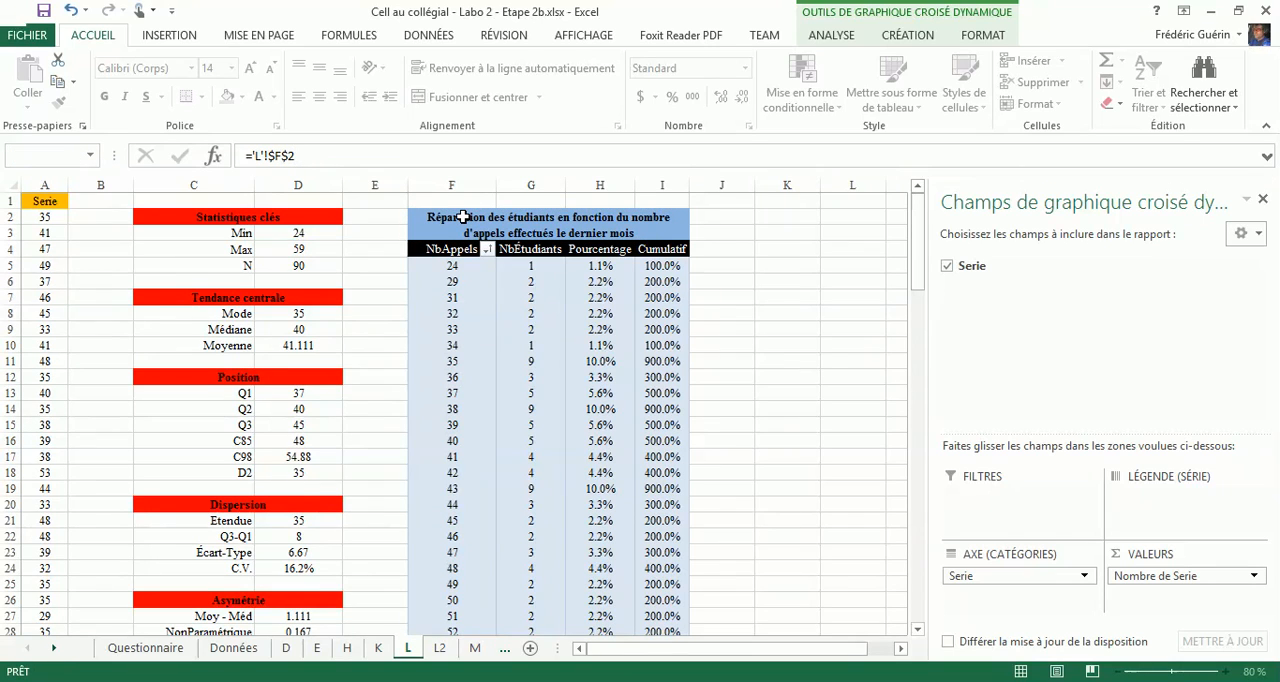
scroll(365, 262, "down", 7)
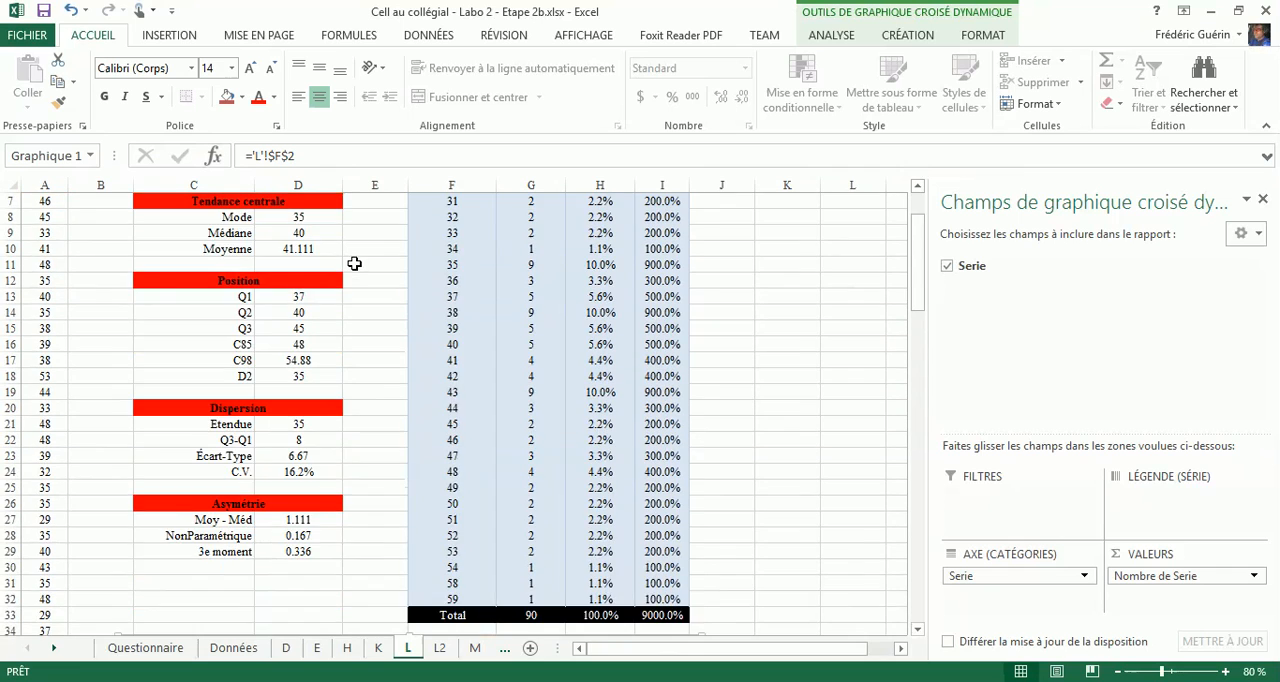
scroll(345, 269, "down", 1)
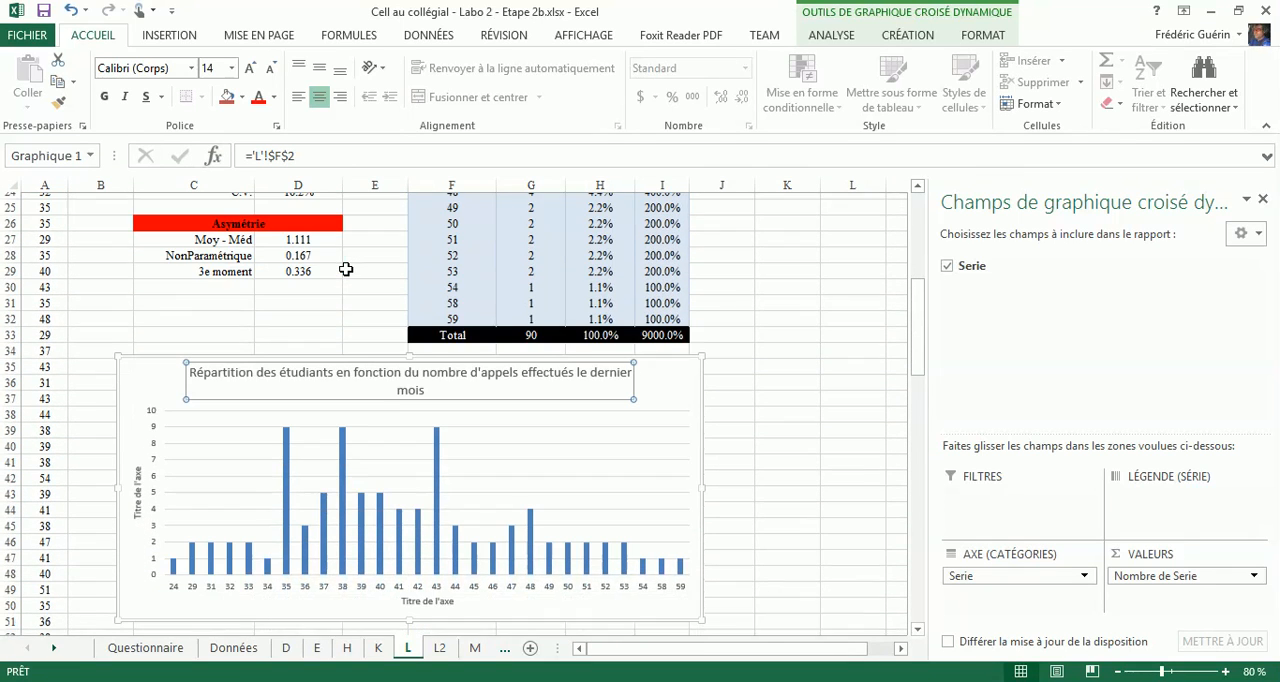
- Set the vertical axis title of sheet L's bar chart to "Nombre d'étudiants"
left_click(138, 497)
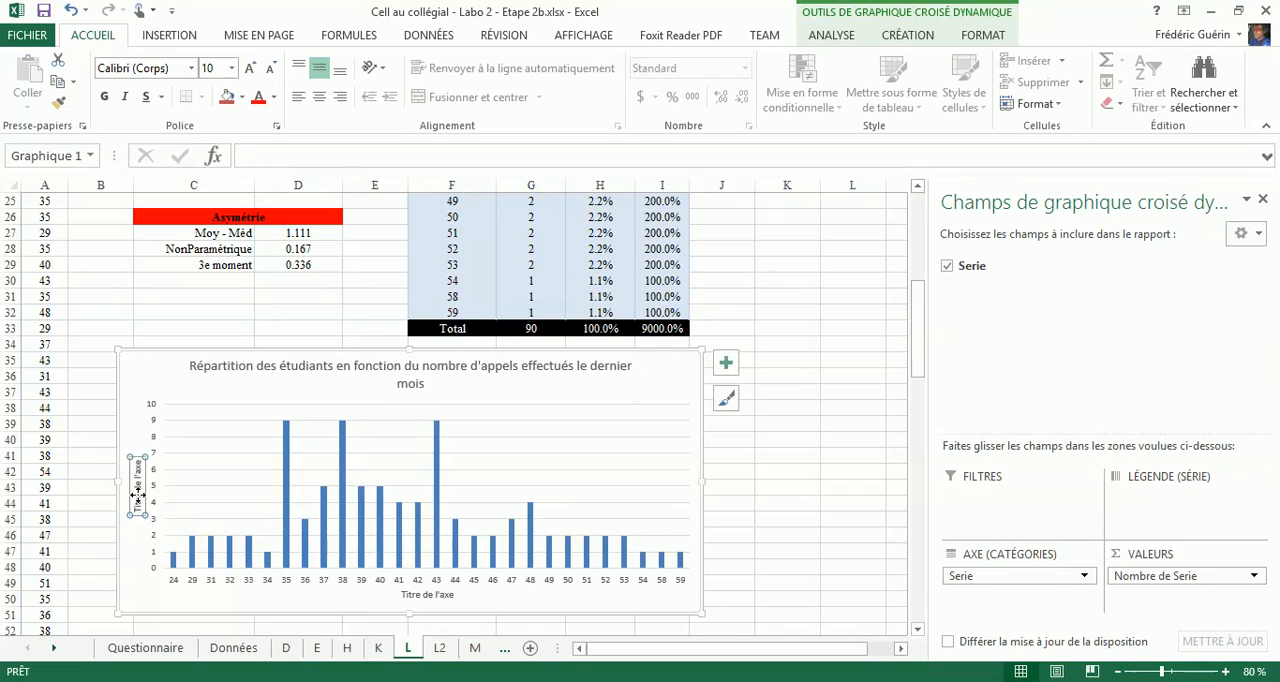
type("No")
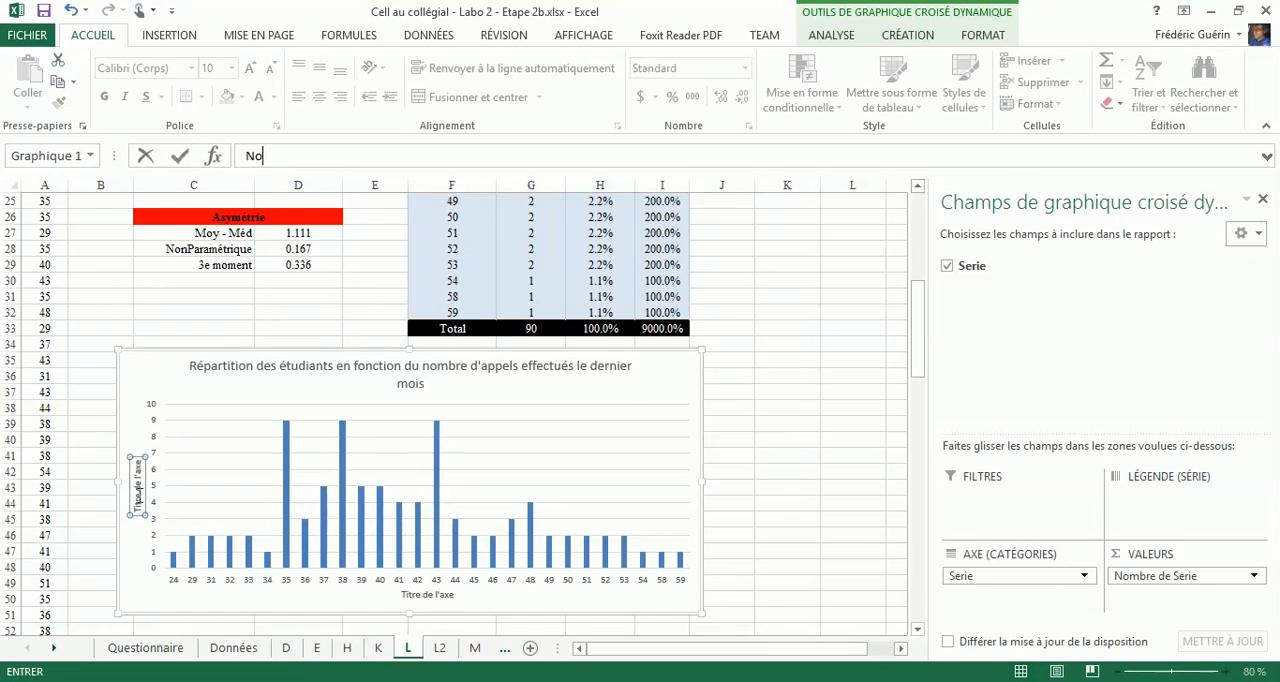
type("mbre d'étudiants")
- Set the horizontal axis title of sheet L's bar chart to "Nombre d'appels" and save the workbook
left_click(424, 595)
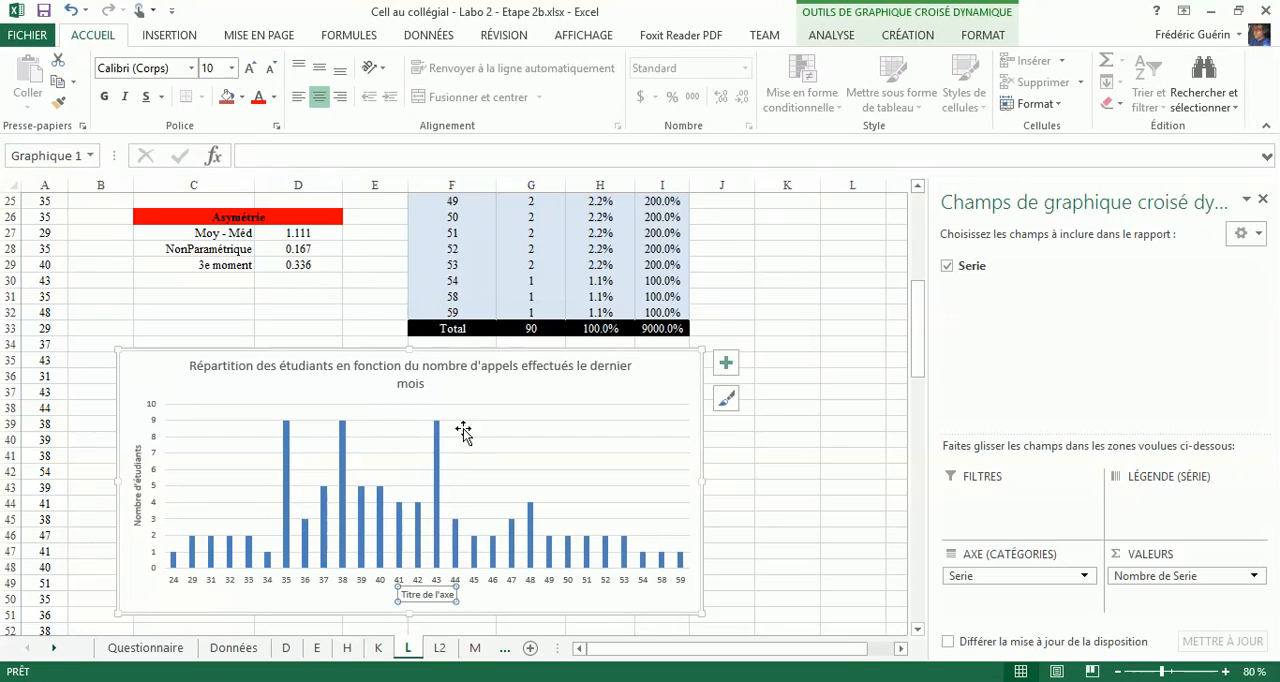
left_click(354, 155)
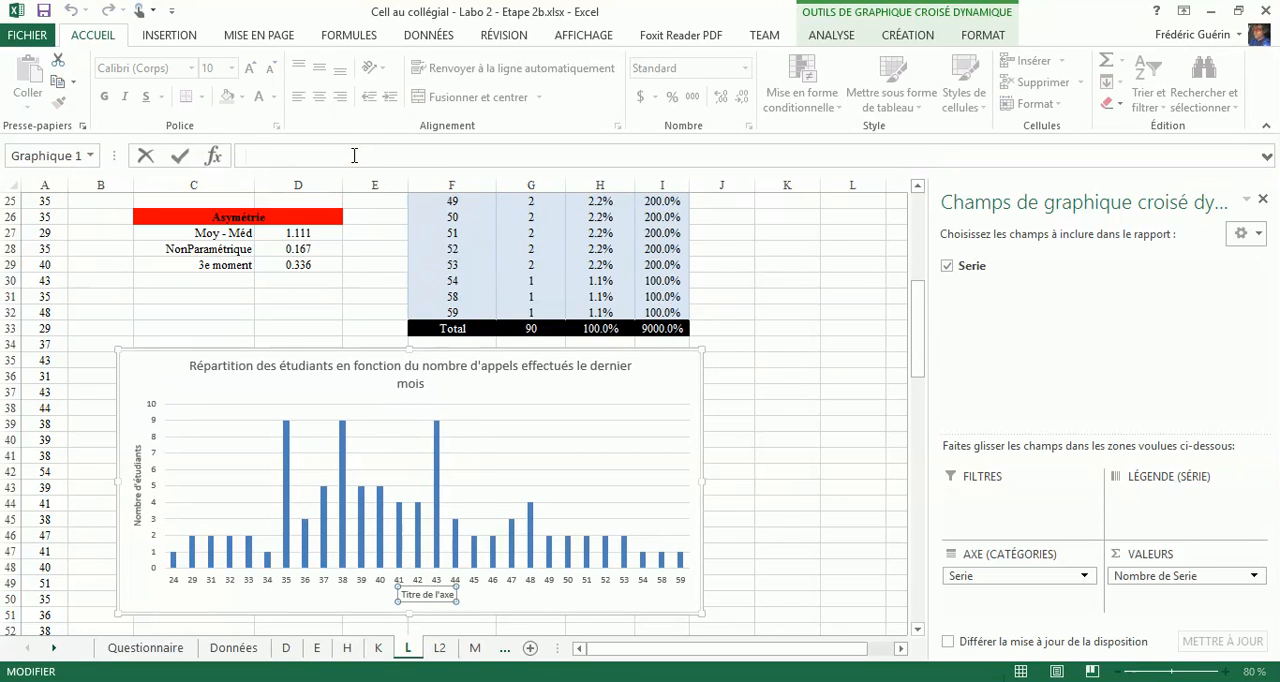
type("Nombre d'appe")
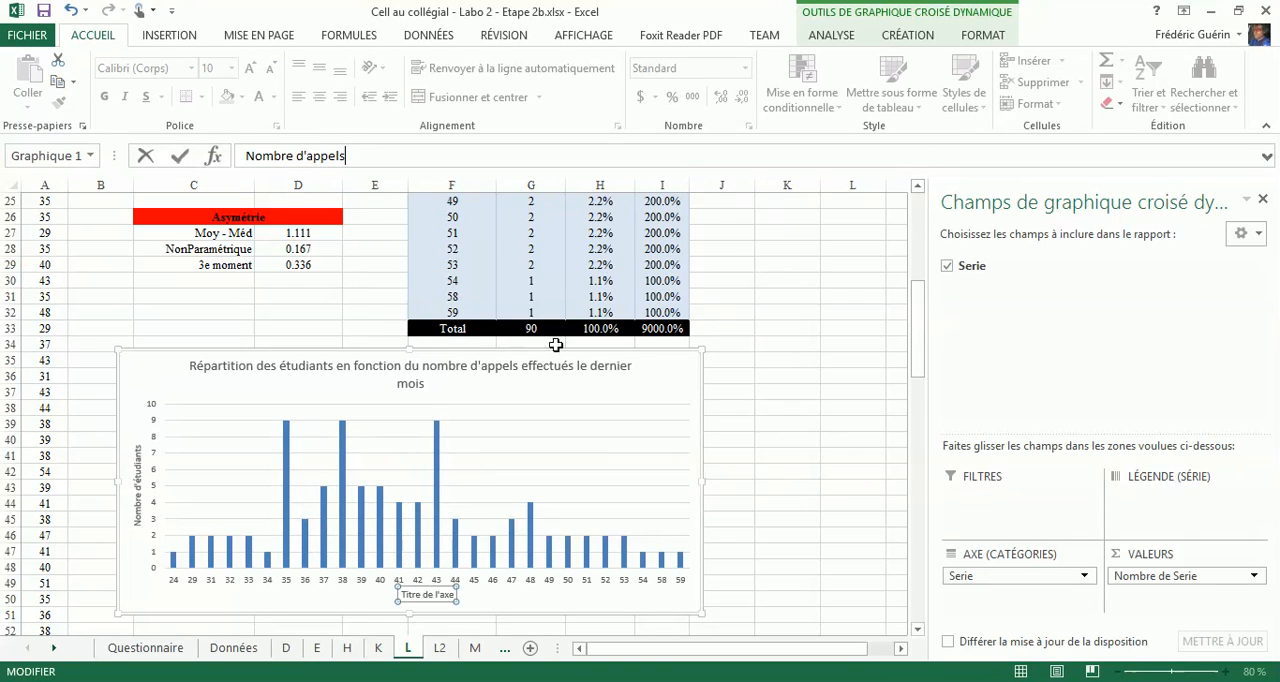
type("ls")
left_click(748, 426)
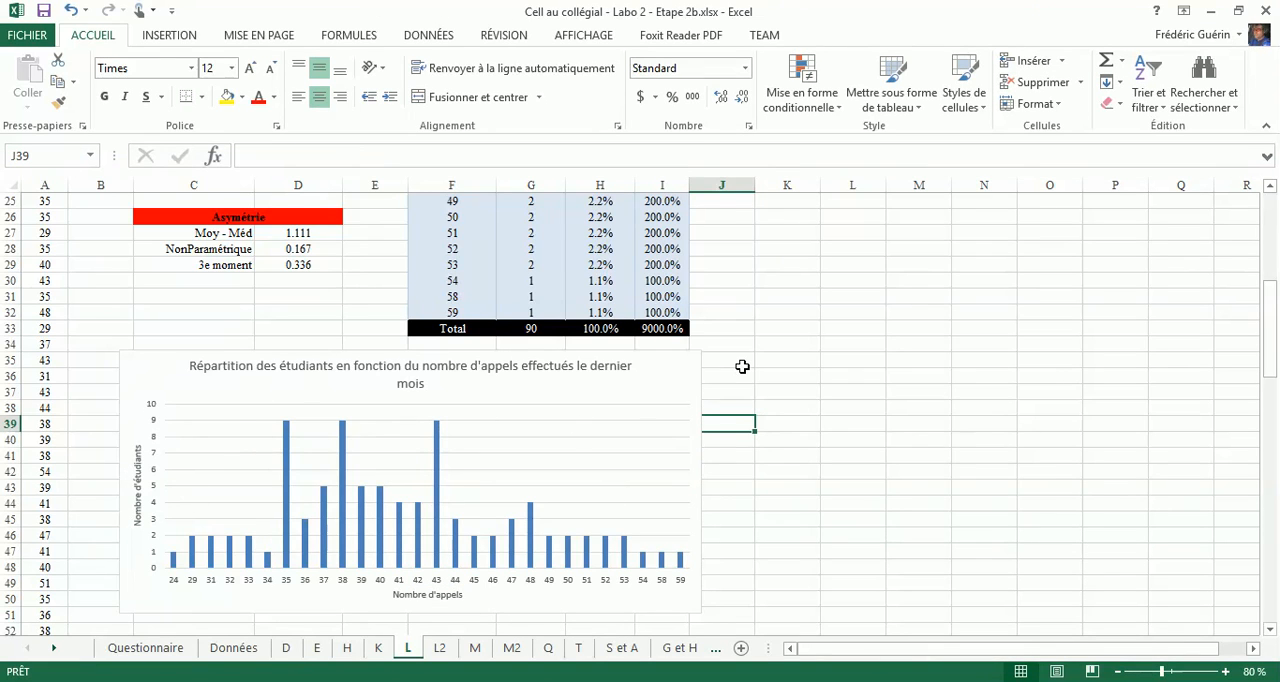
scroll(742, 366, "up", 8)
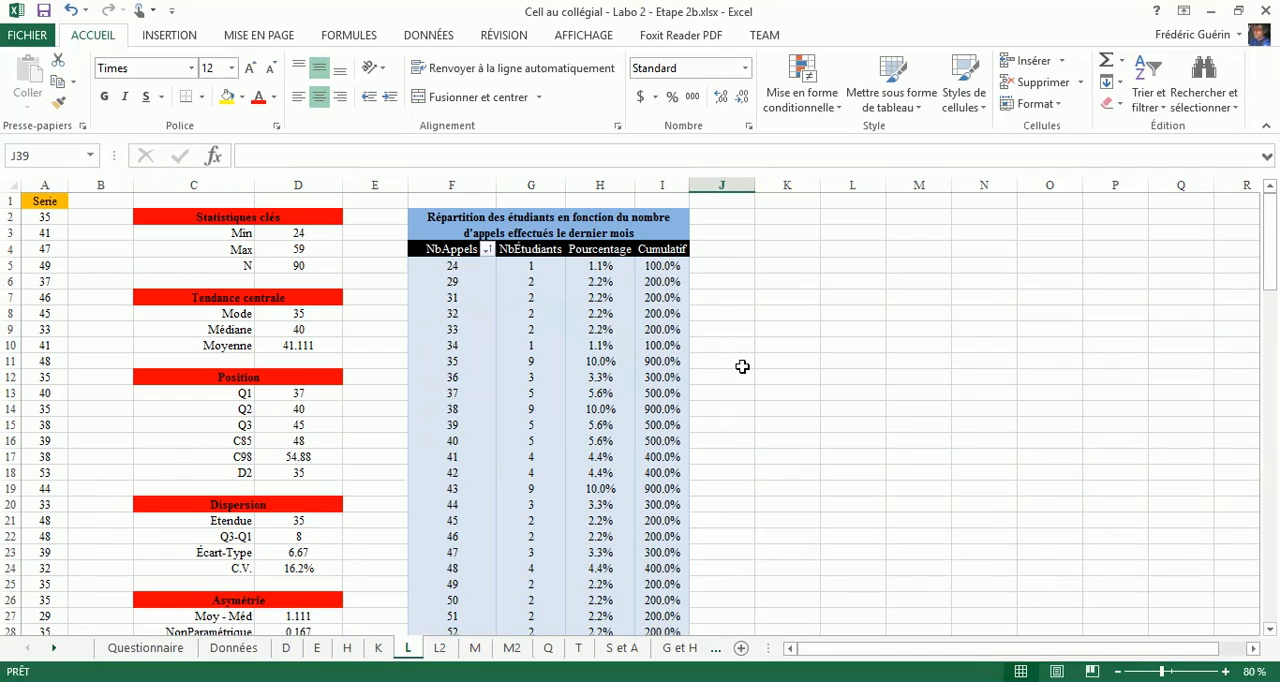
left_click(44, 11)
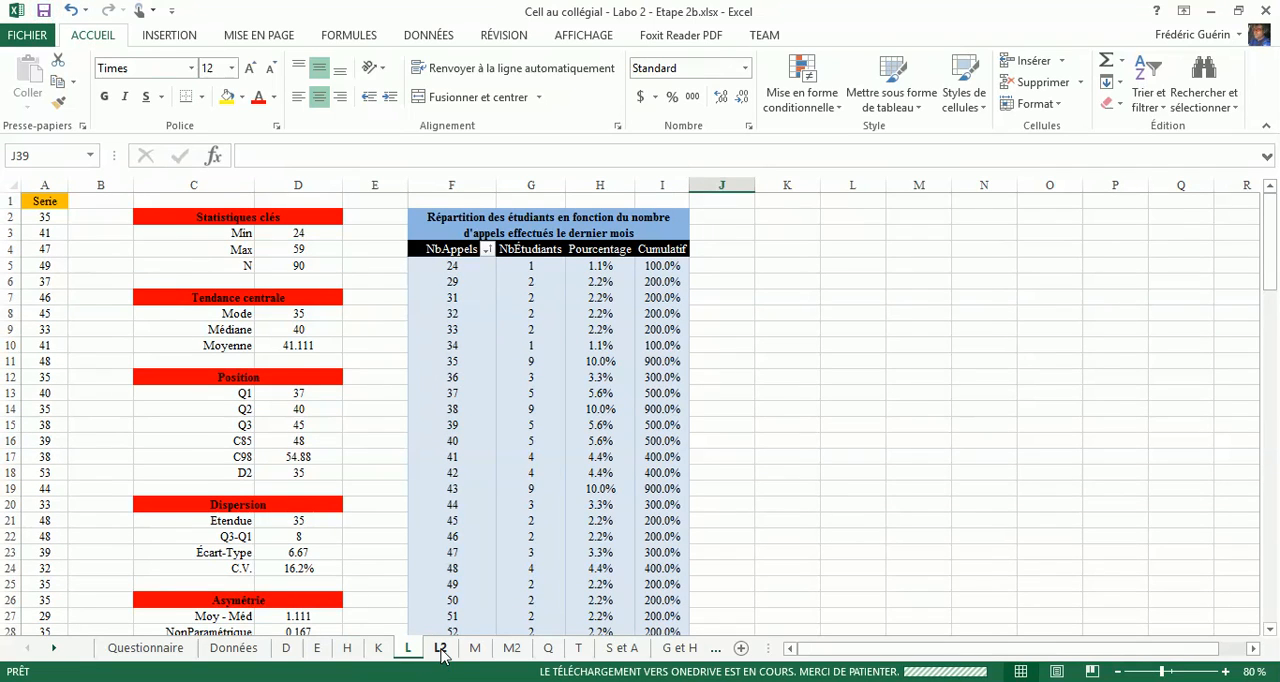
- Review the grouped frequency table and histogram on sheet L2
left_click(441, 648)
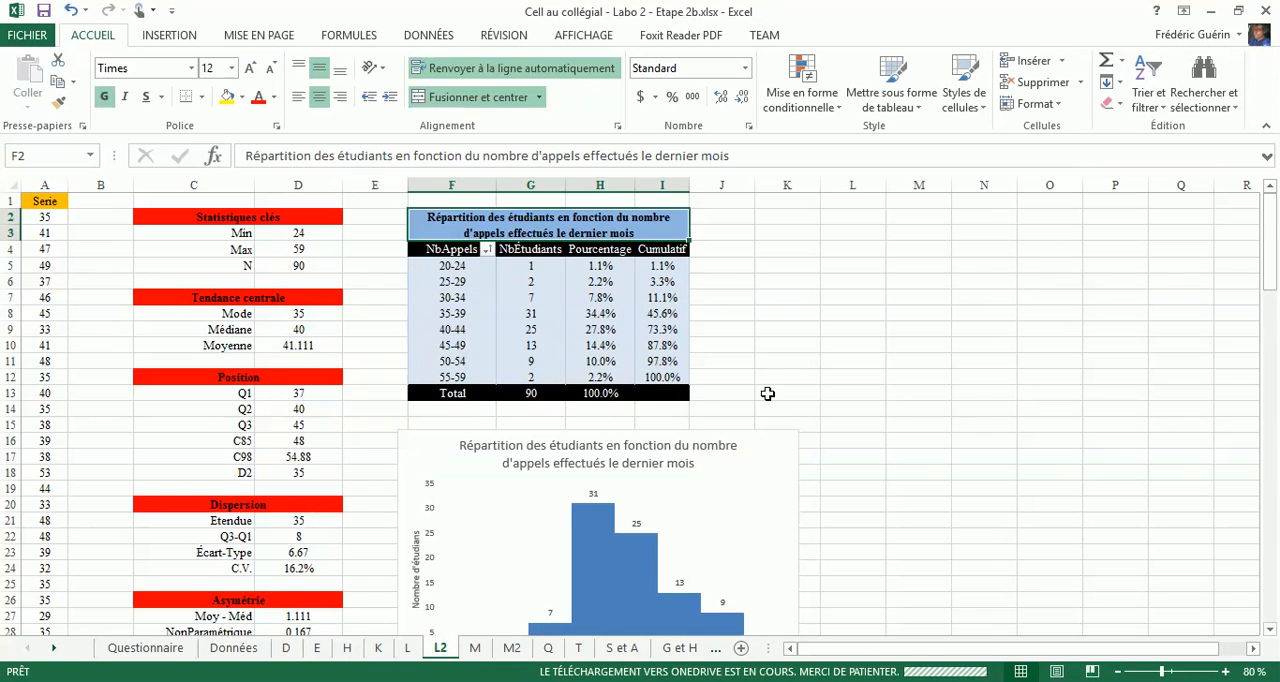
scroll(767, 393, "down", 3)
scroll(760, 414, "down", 2)
scroll(781, 420, "up", 1)
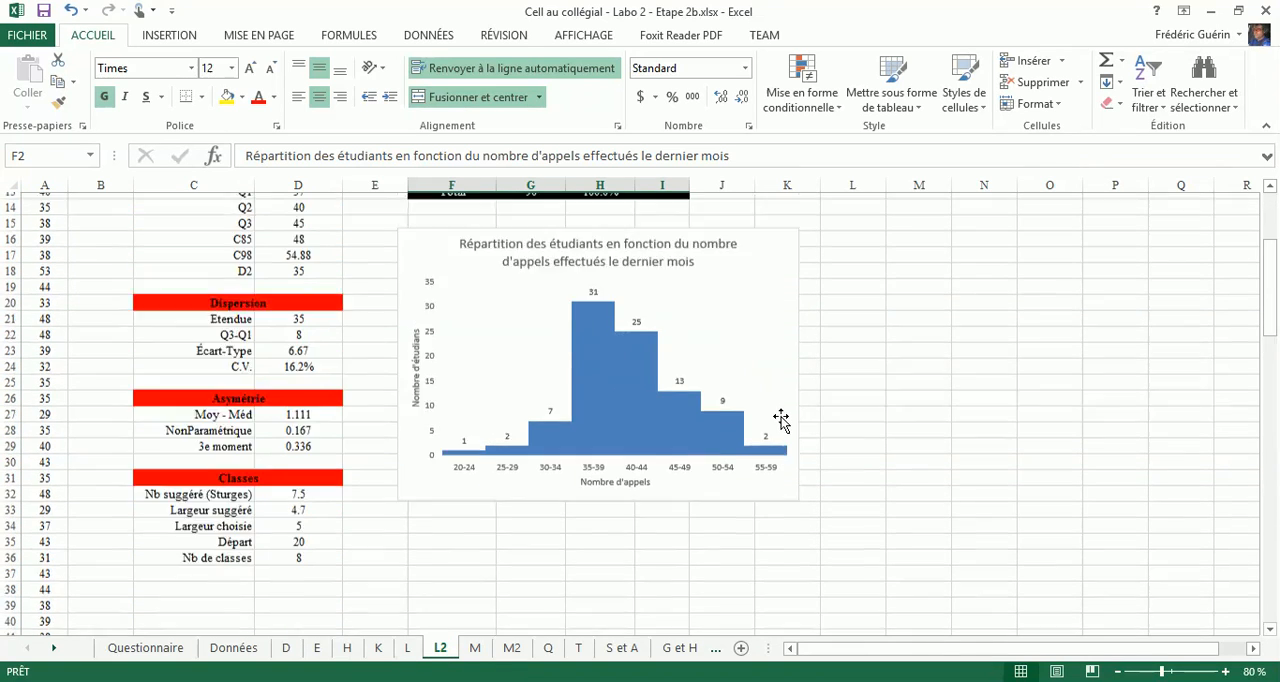
scroll(781, 420, "up", 4)
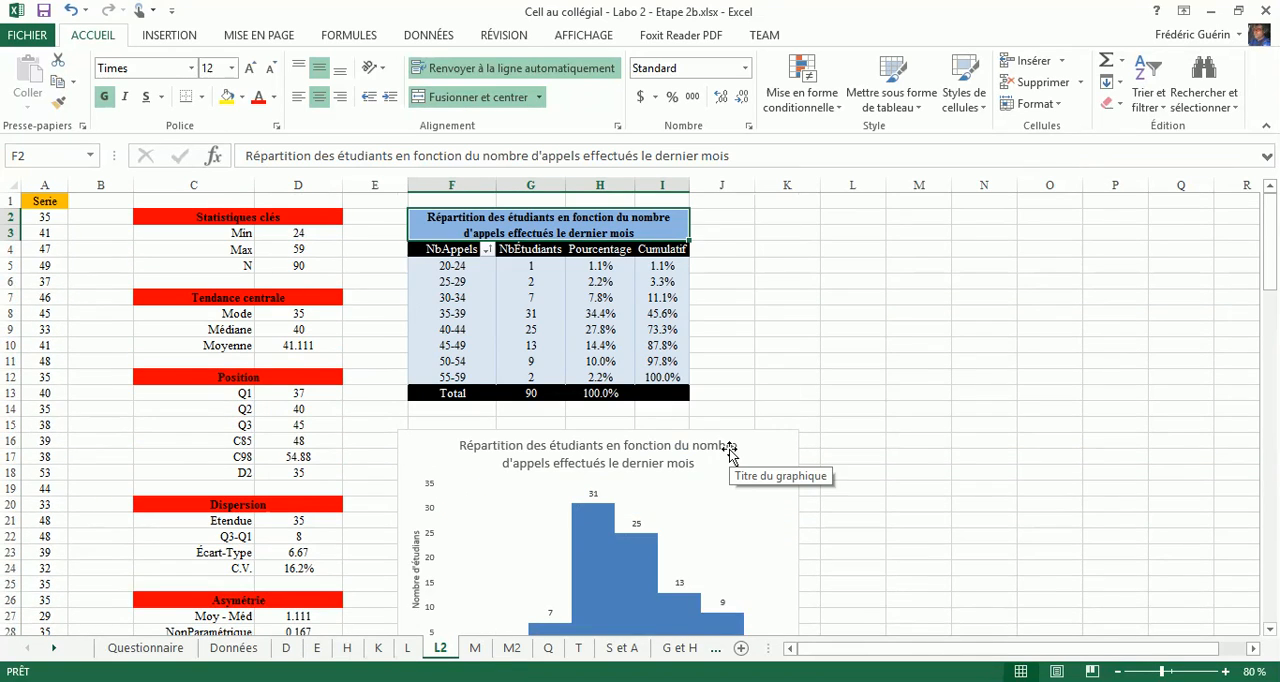